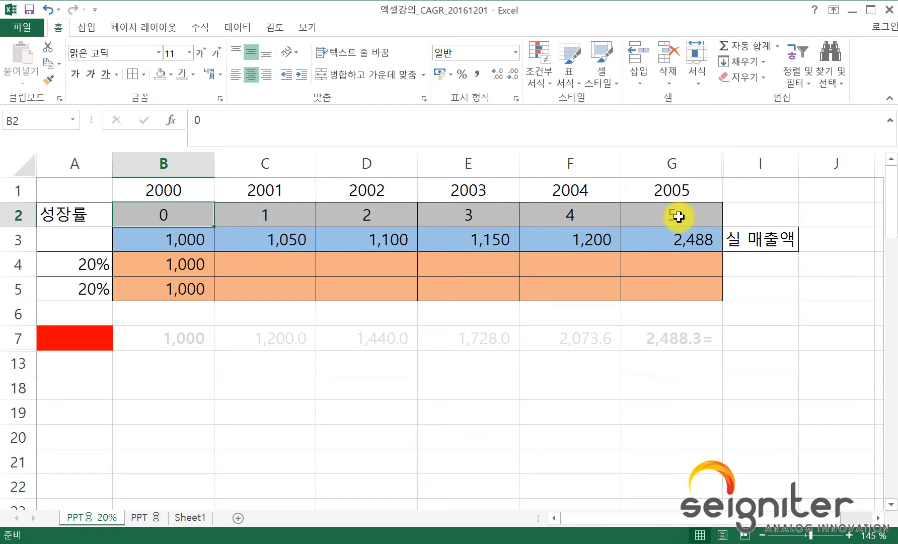
left_click(162, 240)
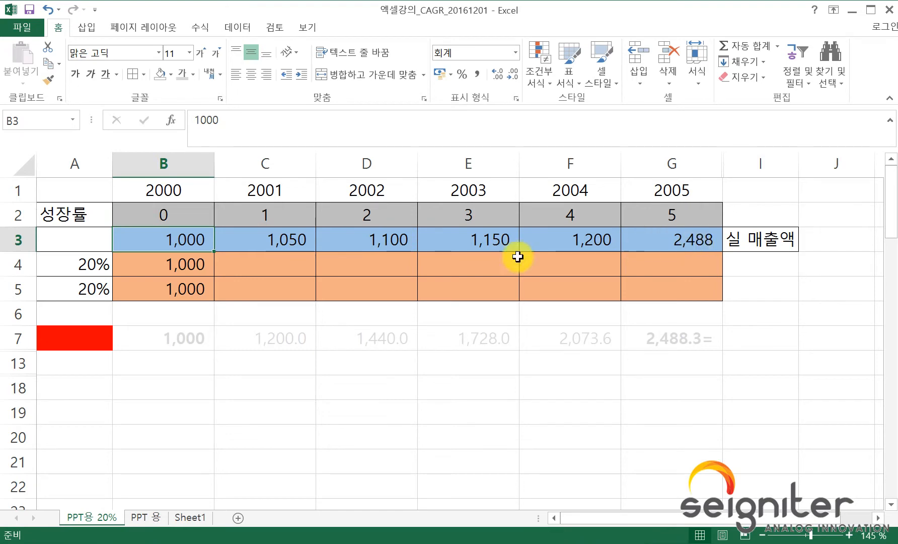
left_click_drag(94, 264, 92, 286)
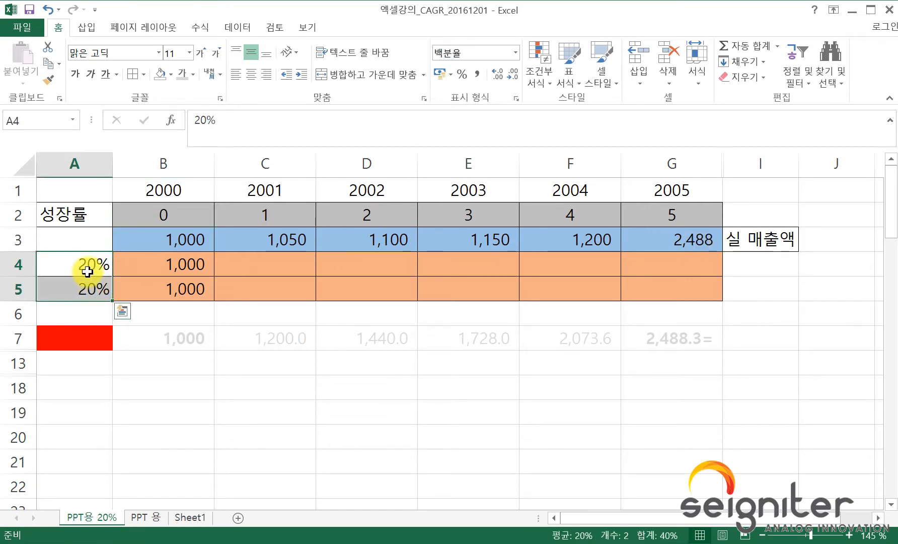
Enter the formula =B4*(1+A4) in cell C4 to project the 2001 sales from the previous year
left_click(266, 267)
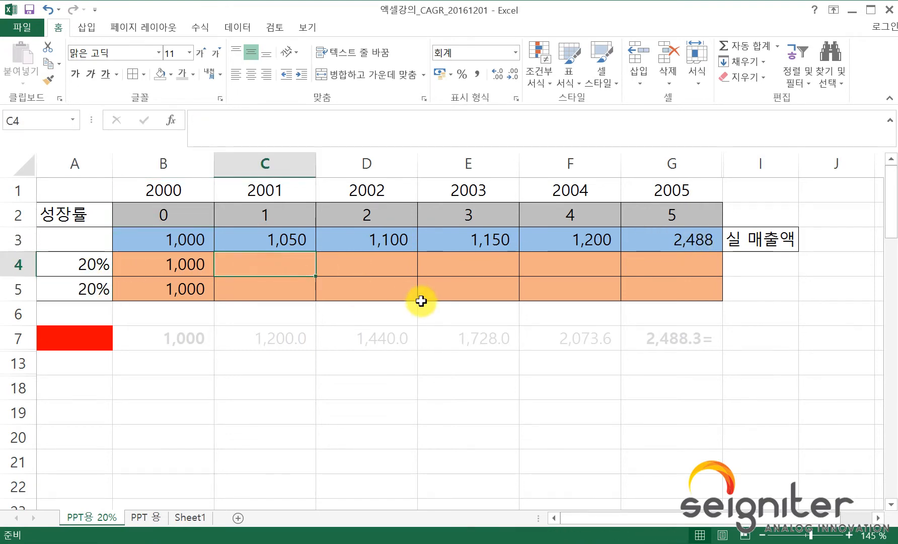
type("=")
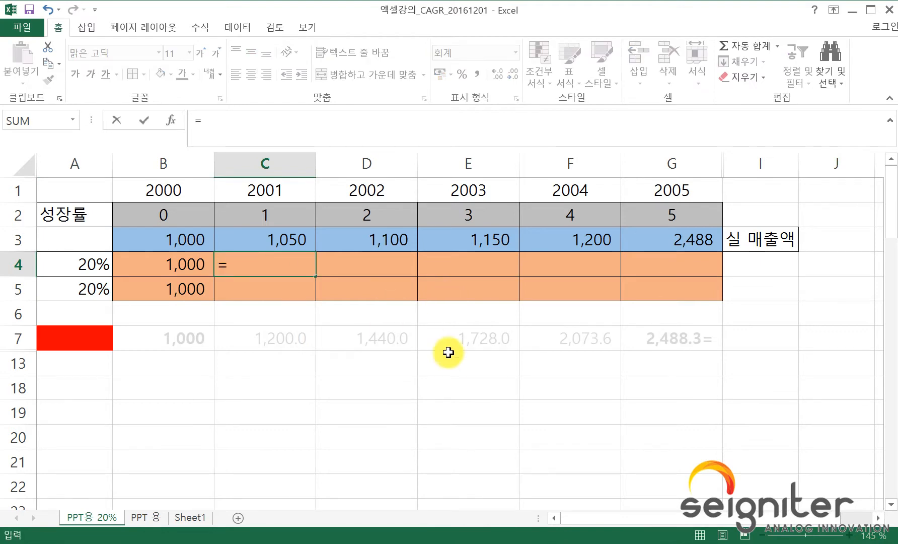
left_click(177, 264)
type("*")
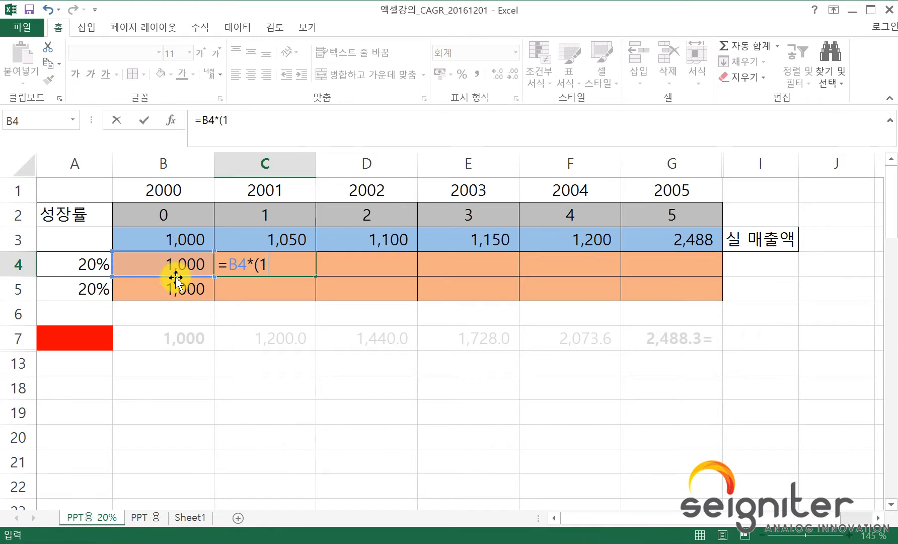
type("(1+")
left_click(91, 265)
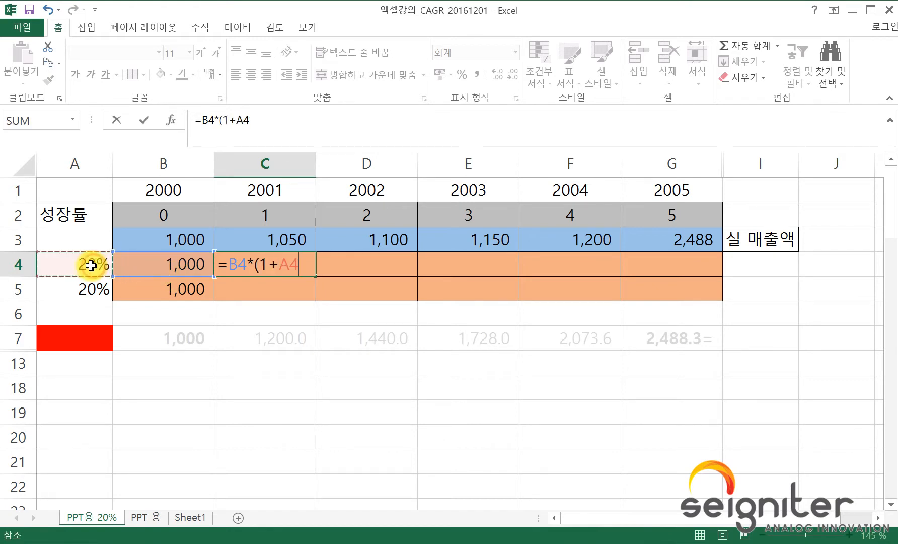
type(")")
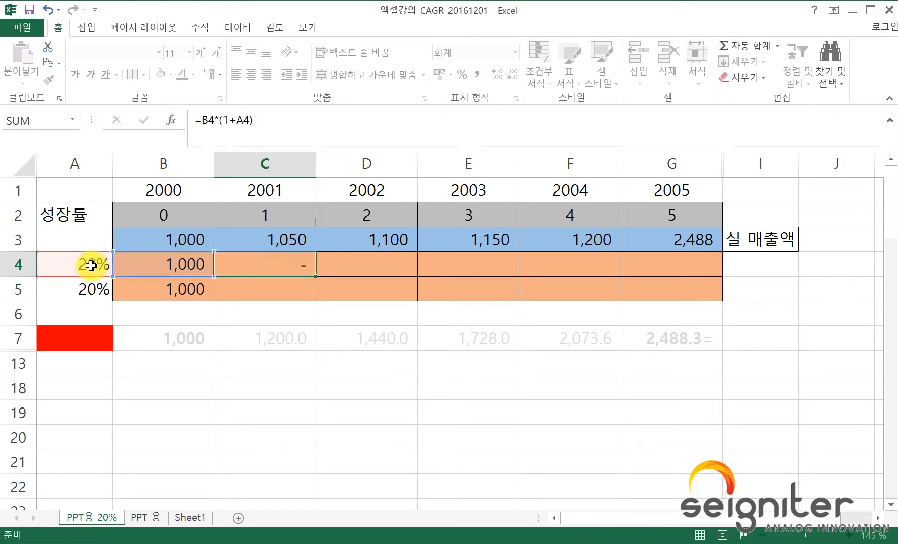
key("Return")
key("Up")
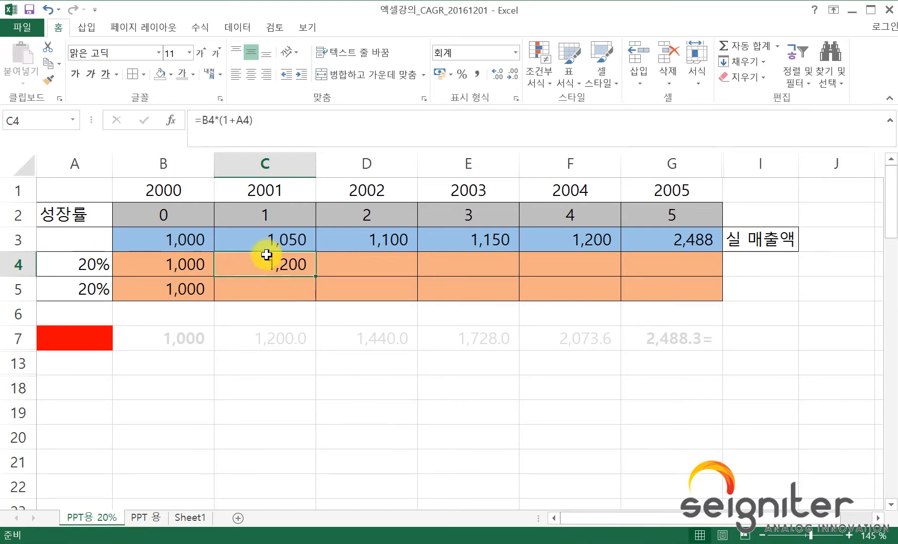
Enter the formula =C4*(1+A4) in cell D4 to project the 2002 sales
left_click(353, 264)
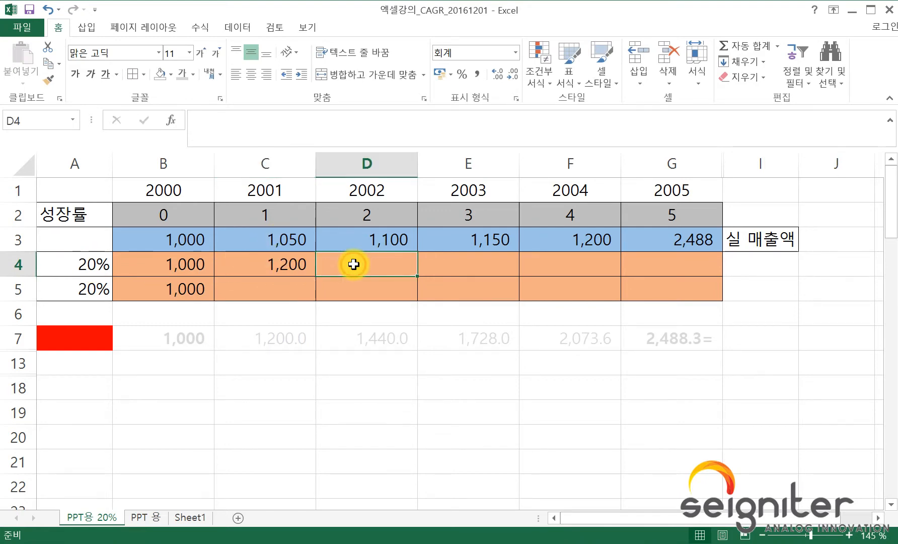
type("=")
key("Left")
type("*")
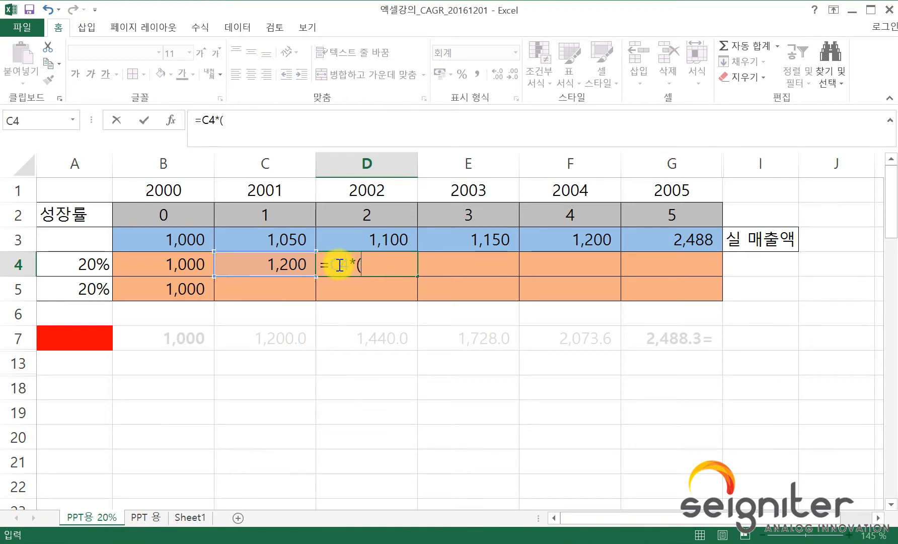
type("(1+")
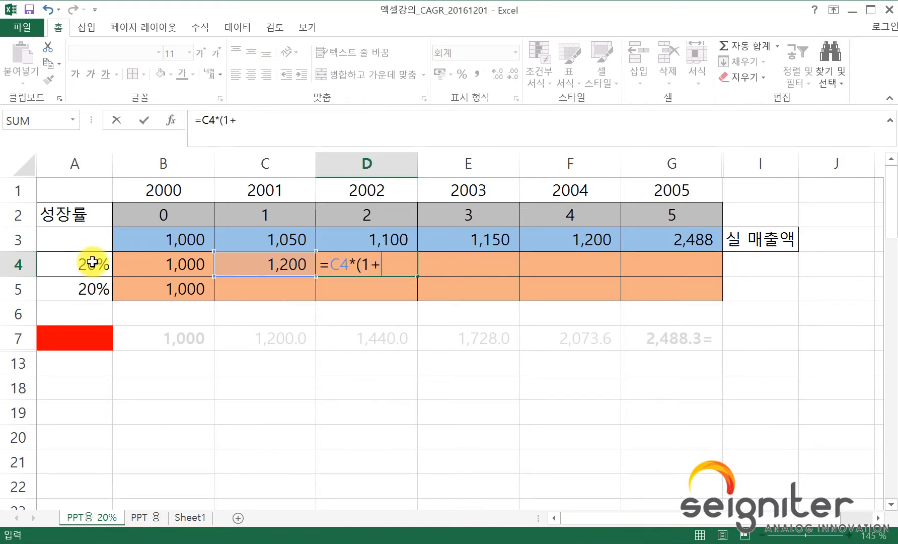
left_click(81, 261)
key("Return")
key("Up")
Enter the formula =D4*(1+A4) in cell E4 to project the 2003 sales
key("Right")
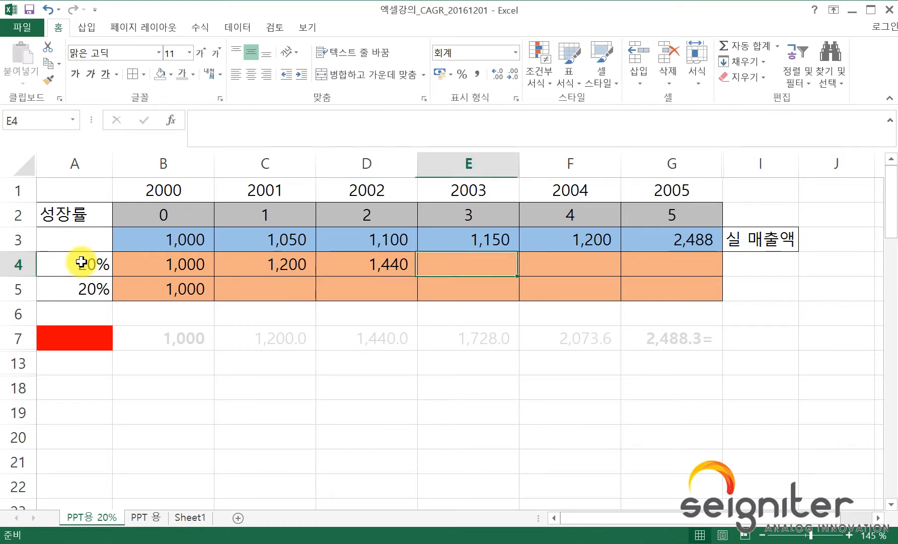
type("=")
key("Left")
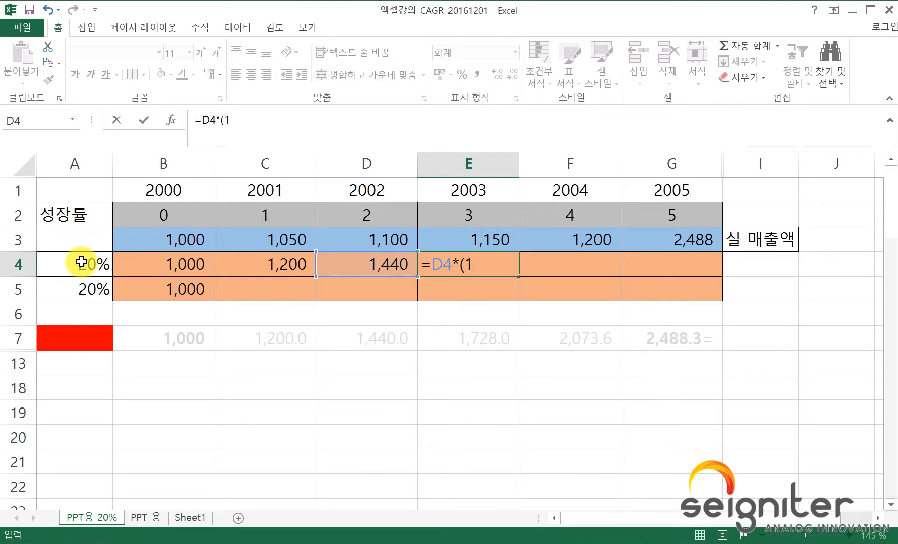
type("*(1+")
left_click(75, 274)
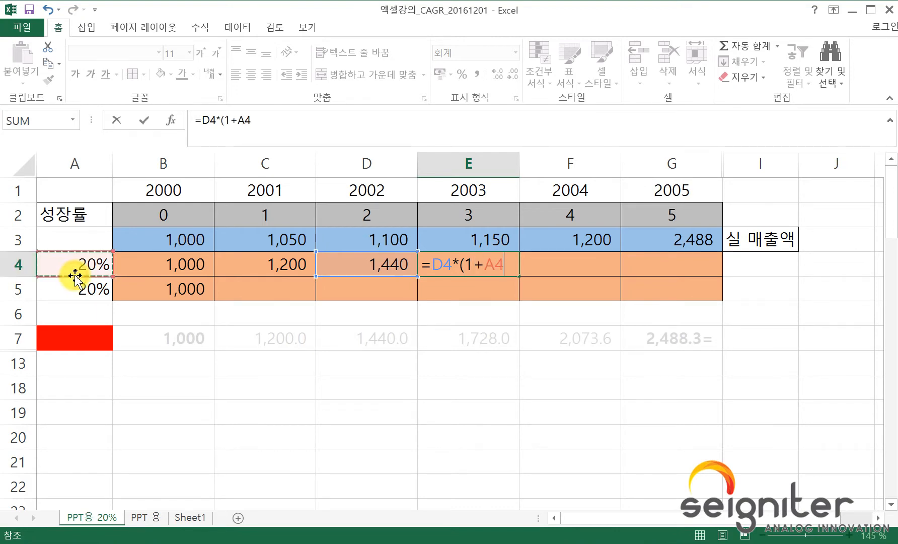
type(")")
key("ctrl+Return")
Enter the formula =E4*(1+A4) in cell F4 to project the 2004 sales
key("Right")
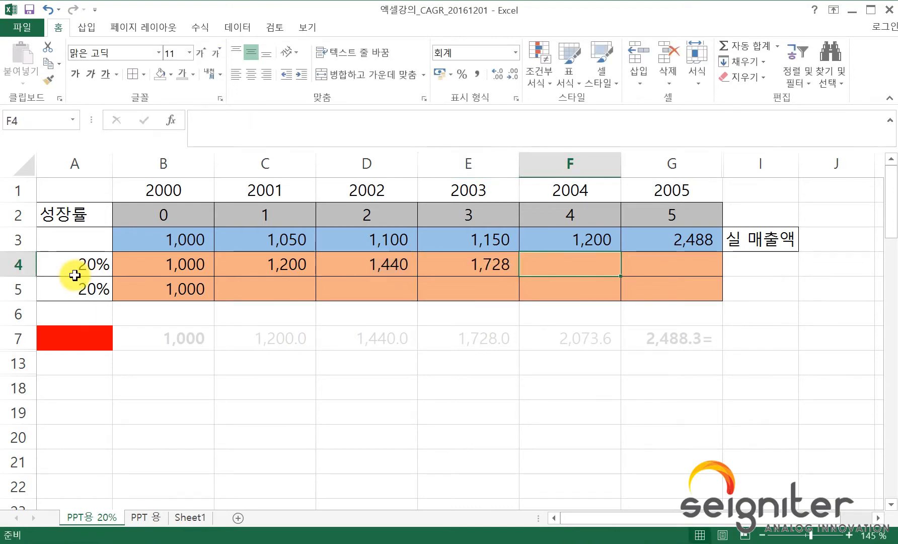
type("=")
key("Left")
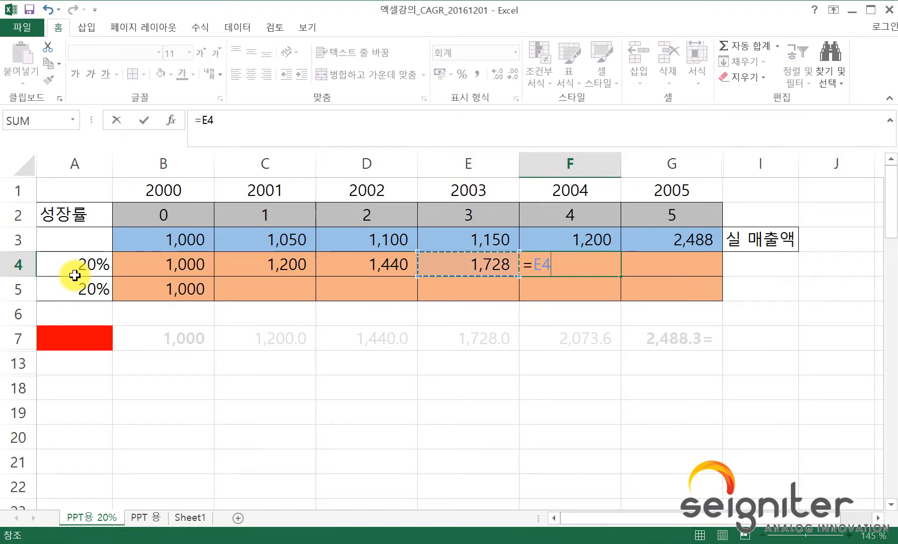
type("*")
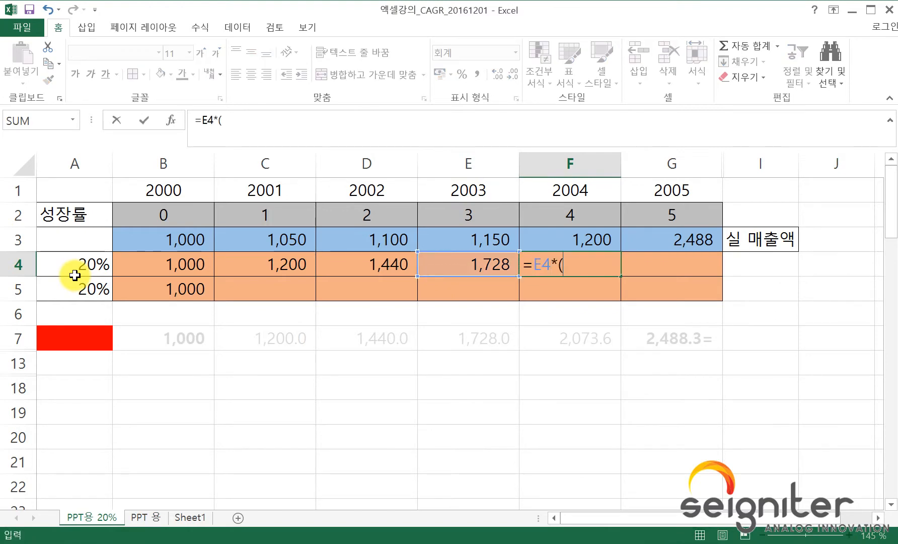
left_click(103, 260)
key("Return")
key("Up")
Enter the formula =F4*(1+A4) in cell G4 to project the 2005 sales
key("Right")
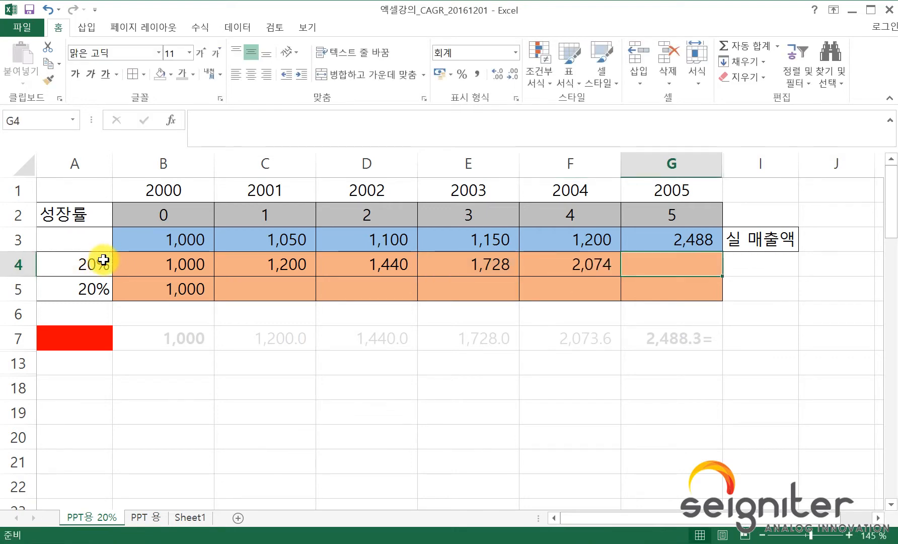
type("=")
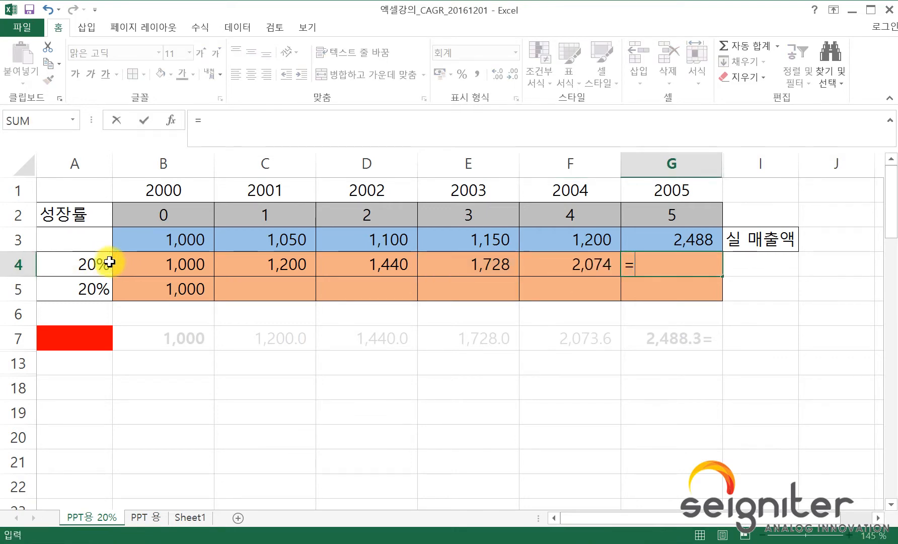
left_click(552, 266)
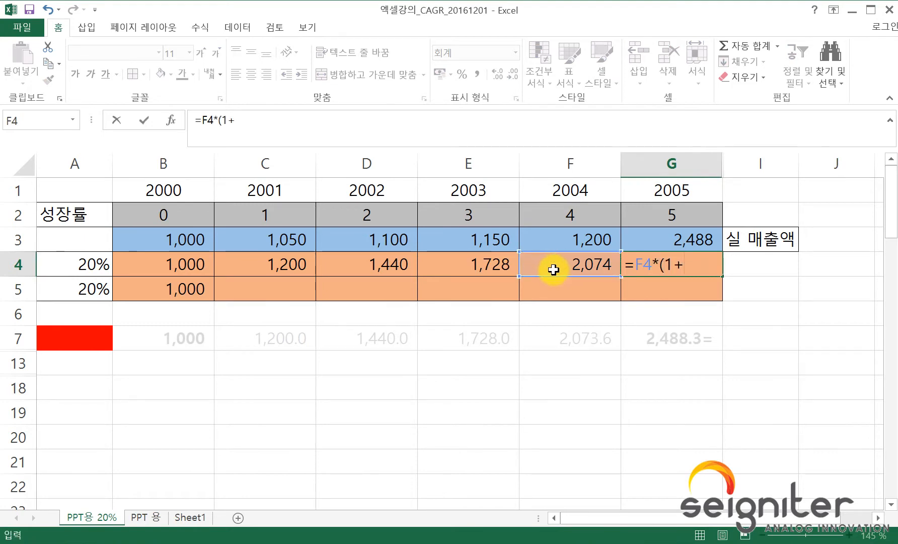
left_click(83, 266)
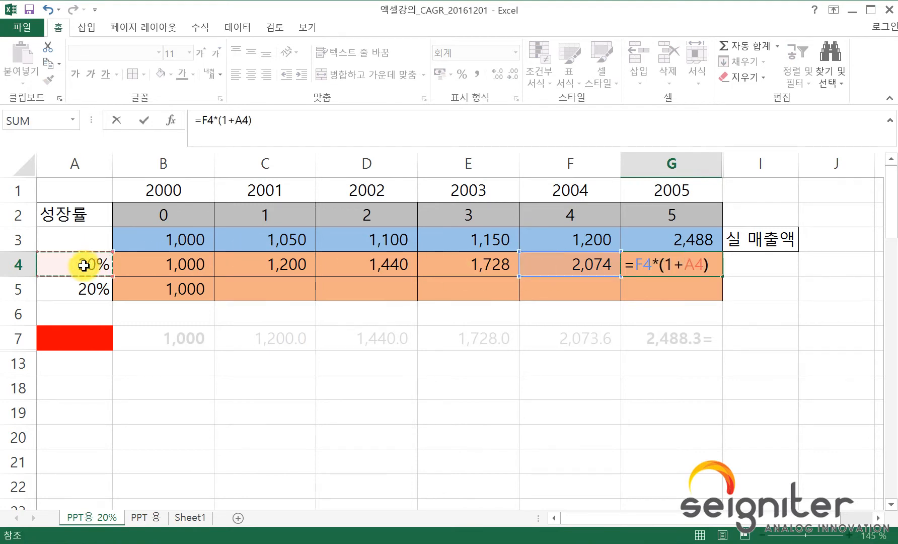
key("Return")
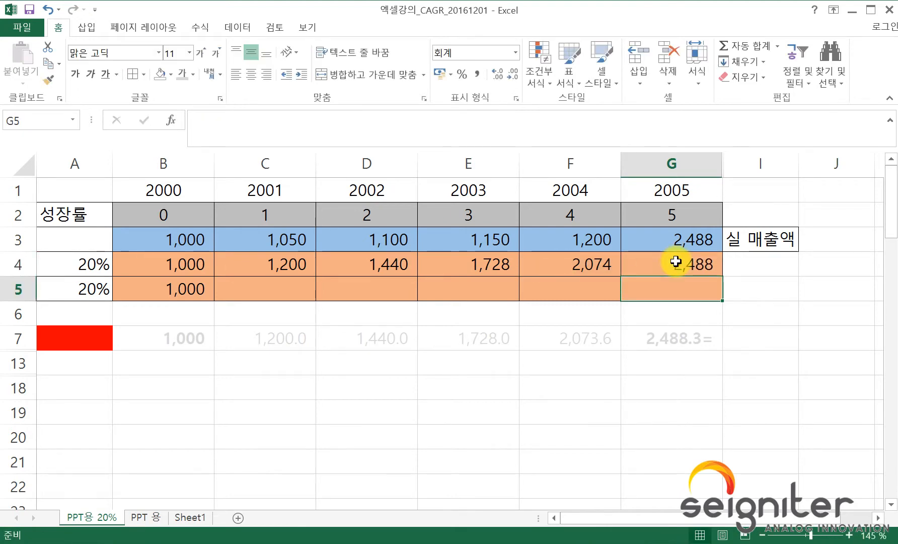
left_click(267, 265)
left_click(375, 265)
left_click(461, 265)
left_click(589, 265)
left_click(684, 266)
Enter the compound growth formula =B5*(1+A5)^C2 in cell C5, using the period number in row 2 as exponent
left_click(262, 285)
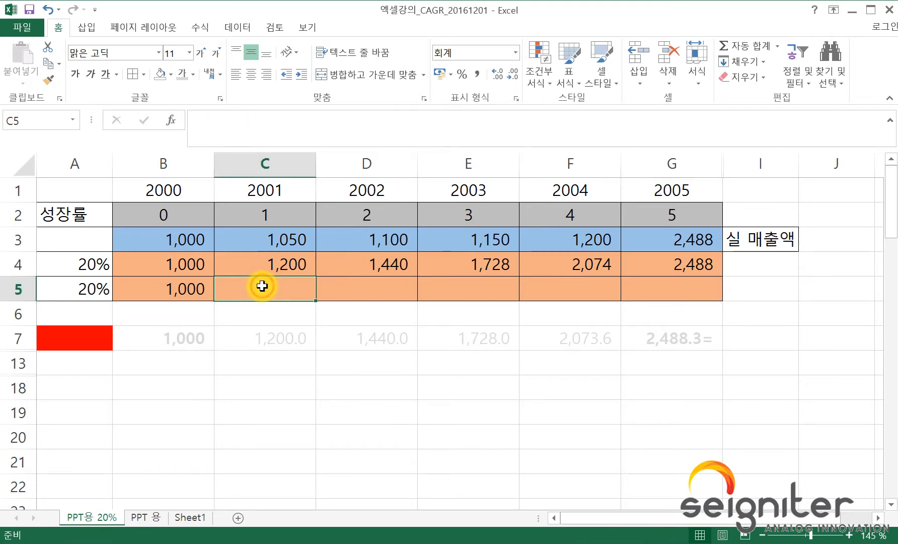
type("=")
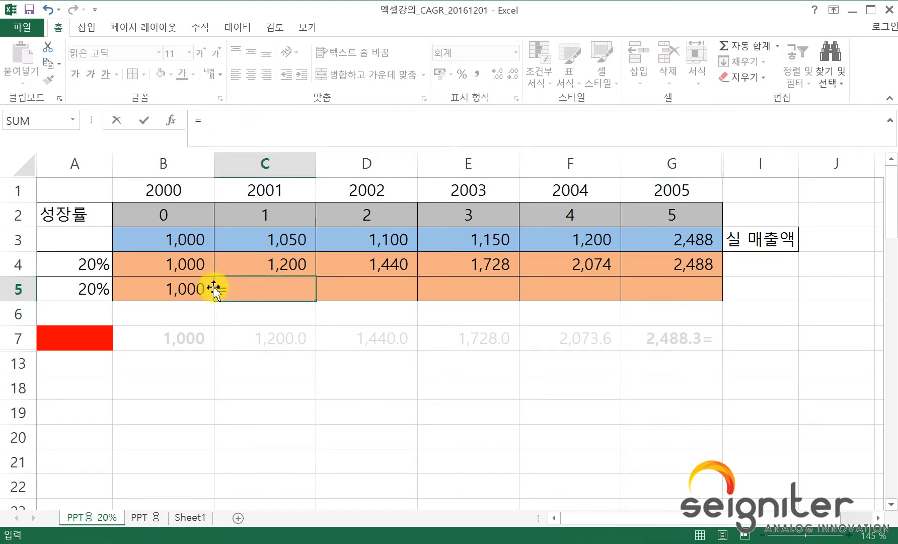
left_click(194, 288)
type("(")
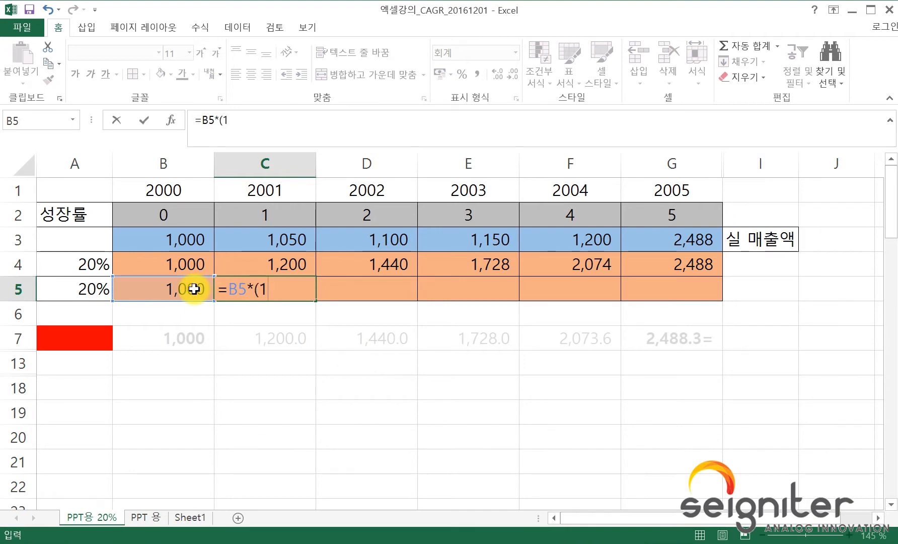
type("1+")
left_click(80, 289)
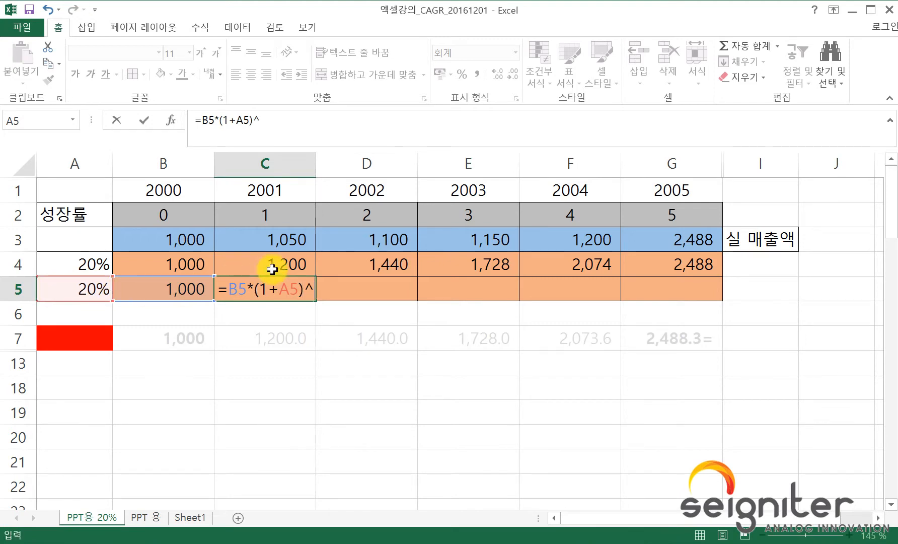
left_click(280, 213)
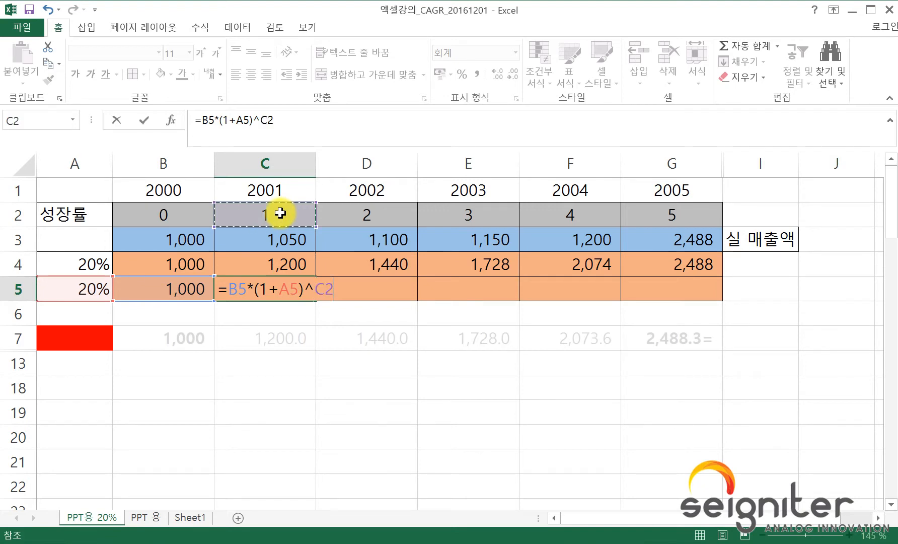
key("Return")
key("Up")
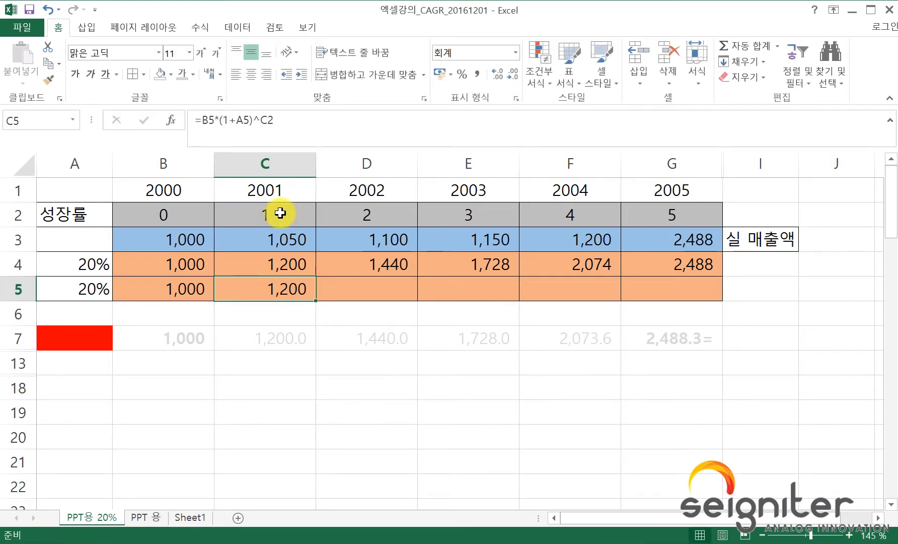
Make the B5 reference in cell C5's formula absolute, giving =$B$5*(1+A5)^C2
left_click(226, 121)
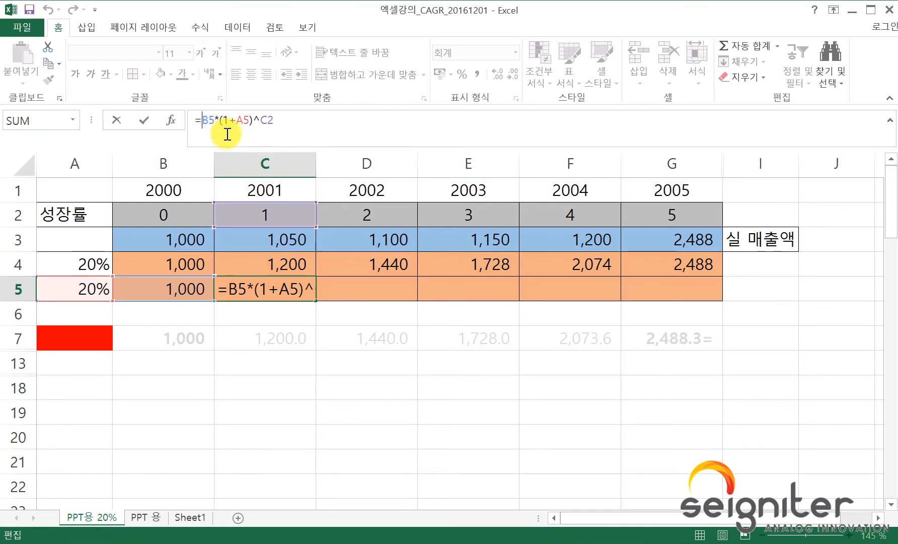
type("$B")
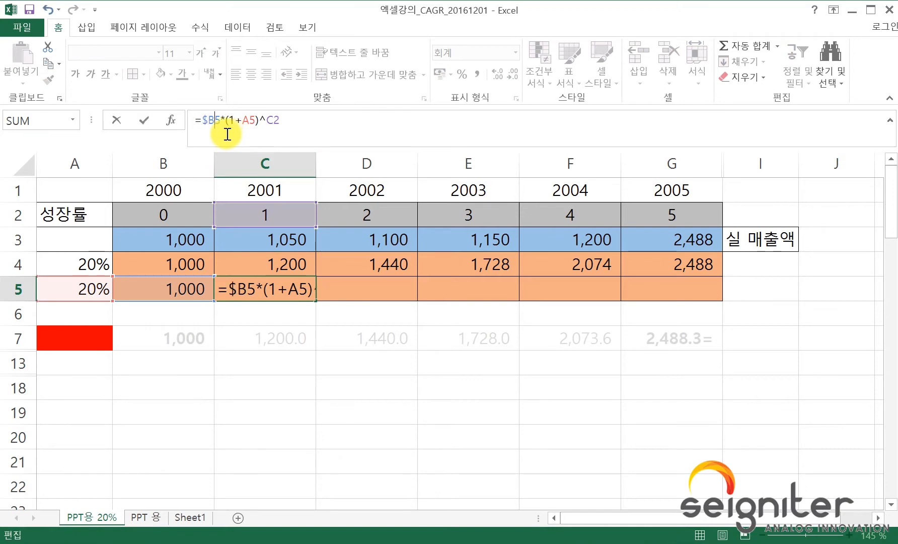
type("$")
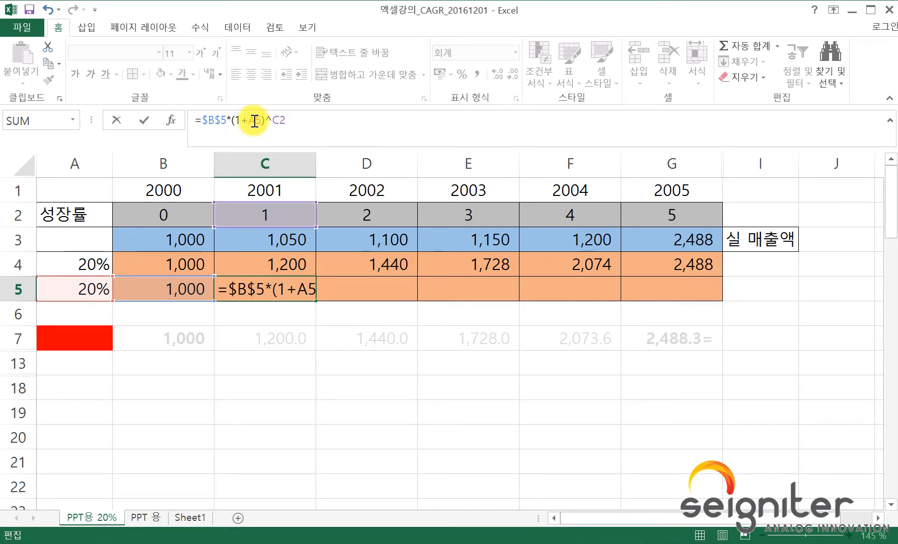
key("Return")
key("Up")
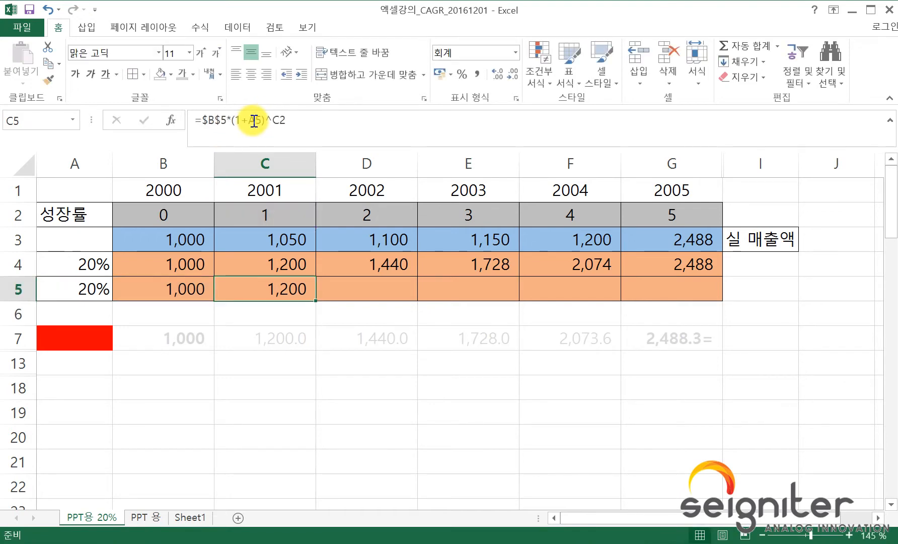
Make the A5 reference in C5's formula absolute, giving =$B$5*(1+$A$5)^C2, and fill the formula across to G5
left_click(254, 120)
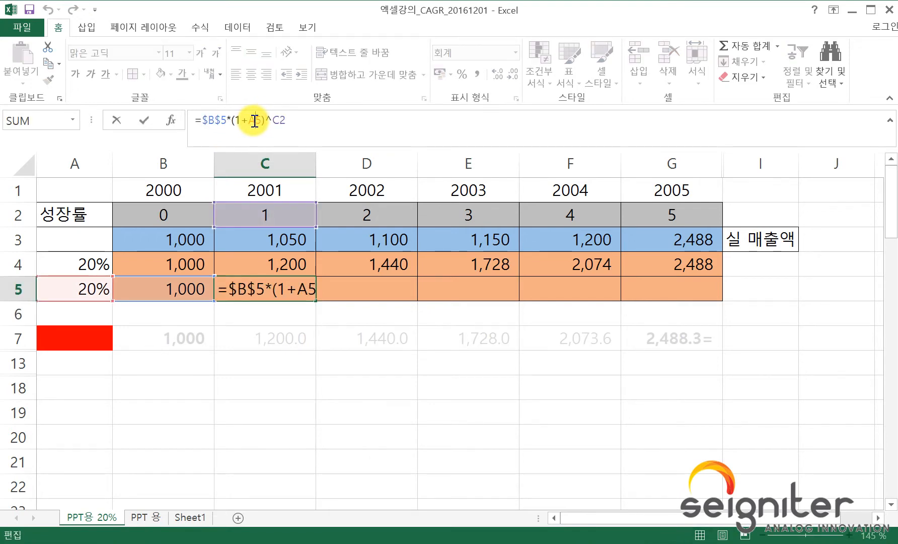
type("$B")
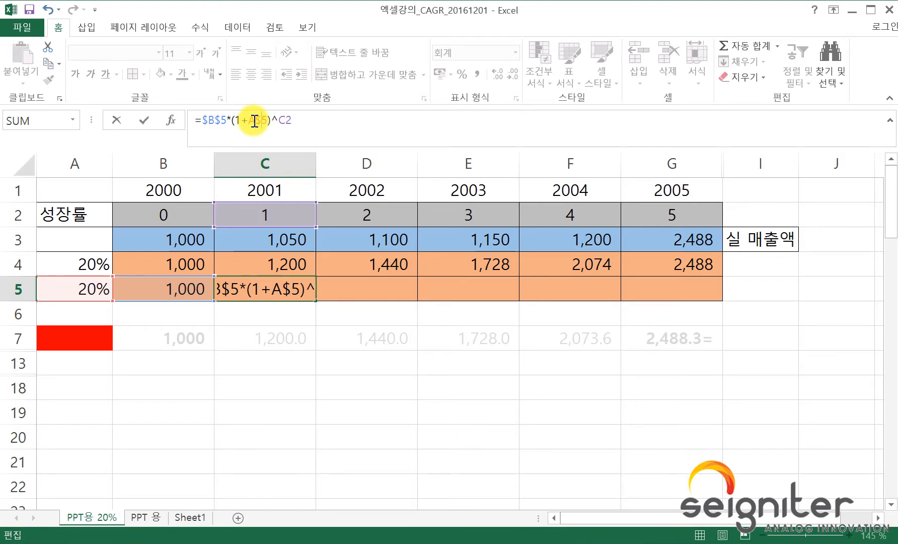
type("$")
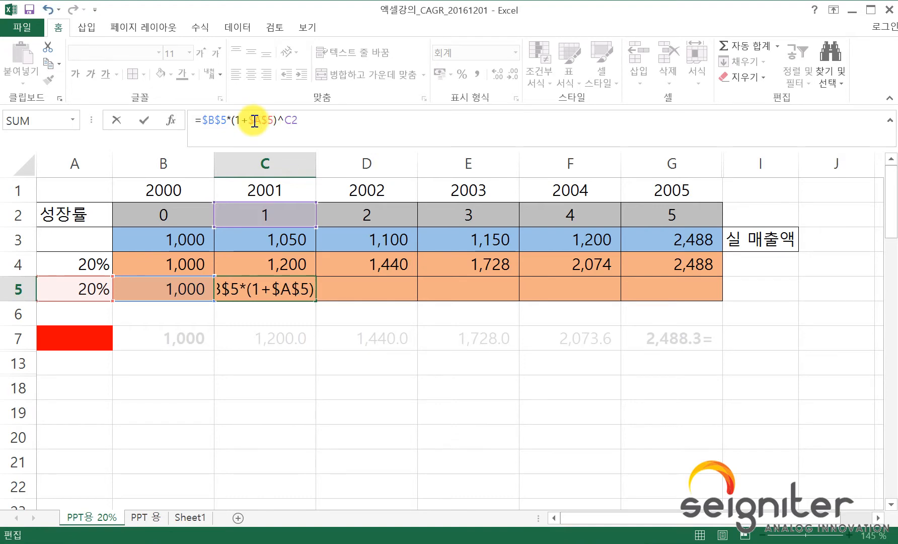
key("Return")
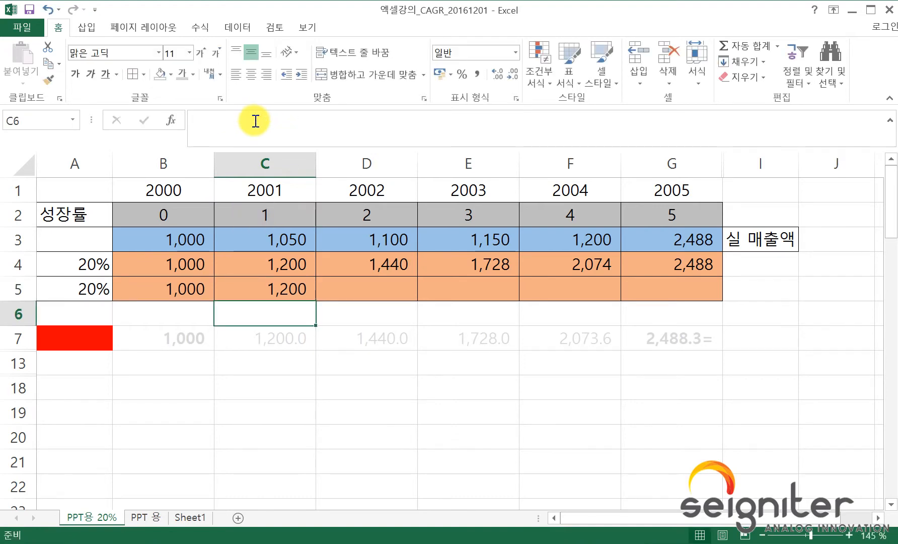
left_click(301, 284)
left_click_drag(316, 301, 689, 305)
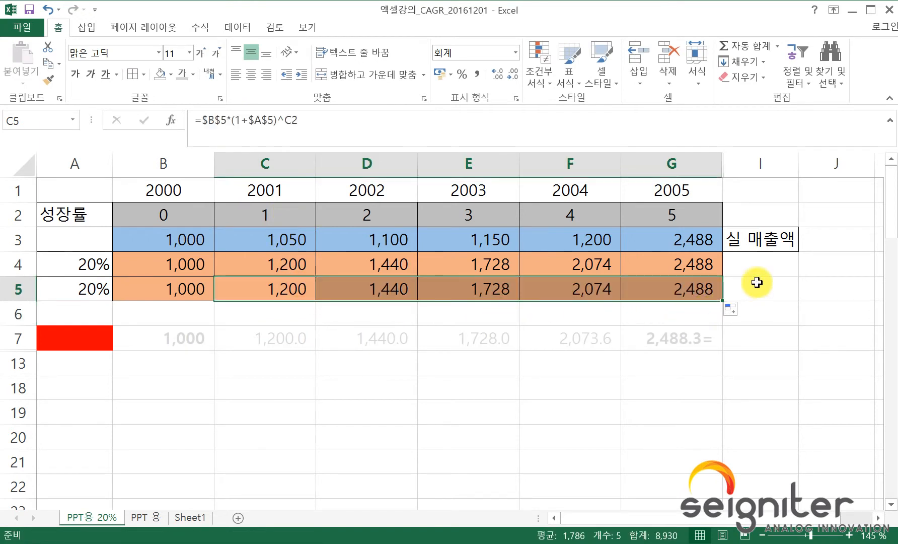
Review the period numbers in C2:G2 and the compound growth formulas in C5:G5 that use them as exponents
left_click(271, 221)
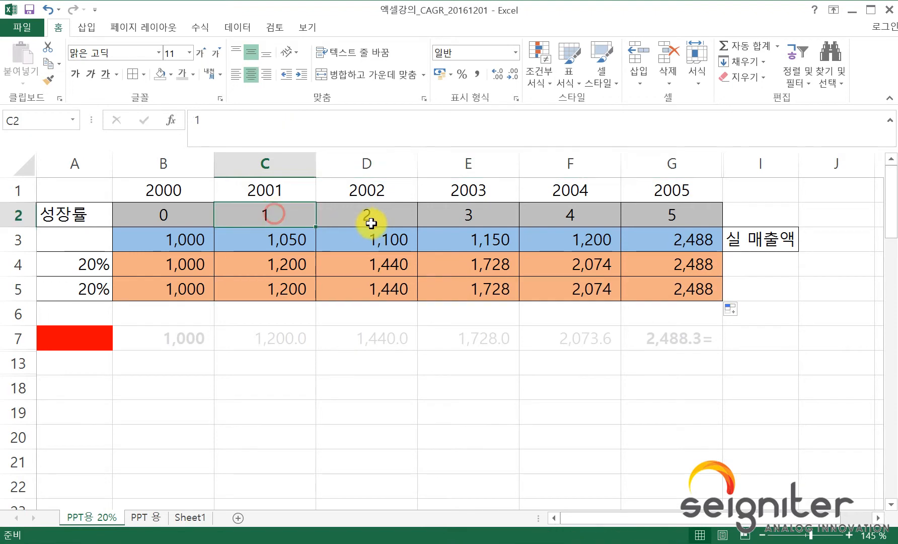
left_click(384, 216)
left_click(468, 214)
left_click(569, 215)
left_click(645, 214)
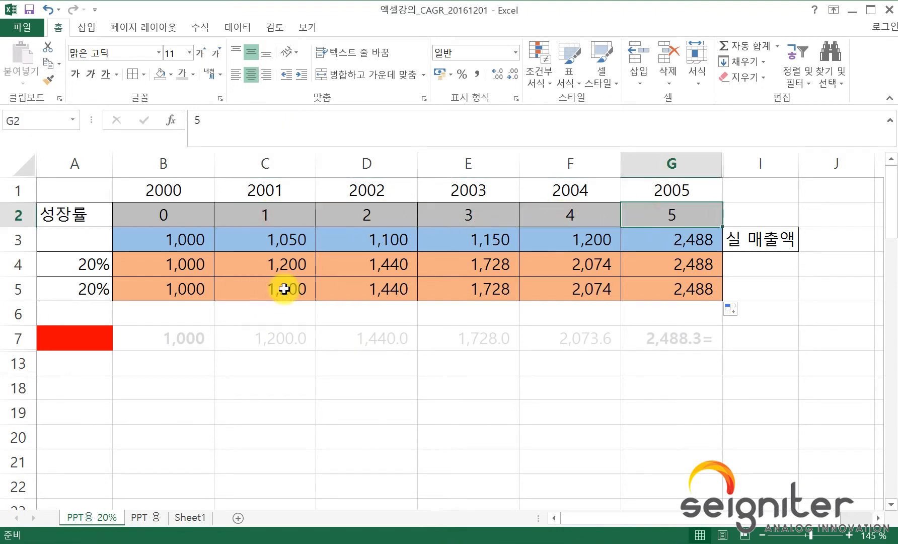
left_click(277, 290)
left_click(367, 292)
left_click(465, 291)
left_click(554, 289)
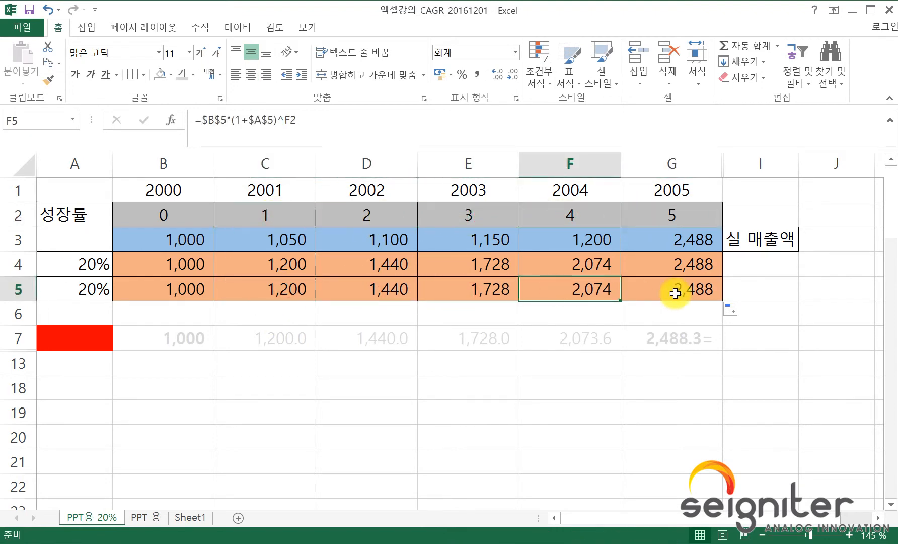
left_click(674, 290)
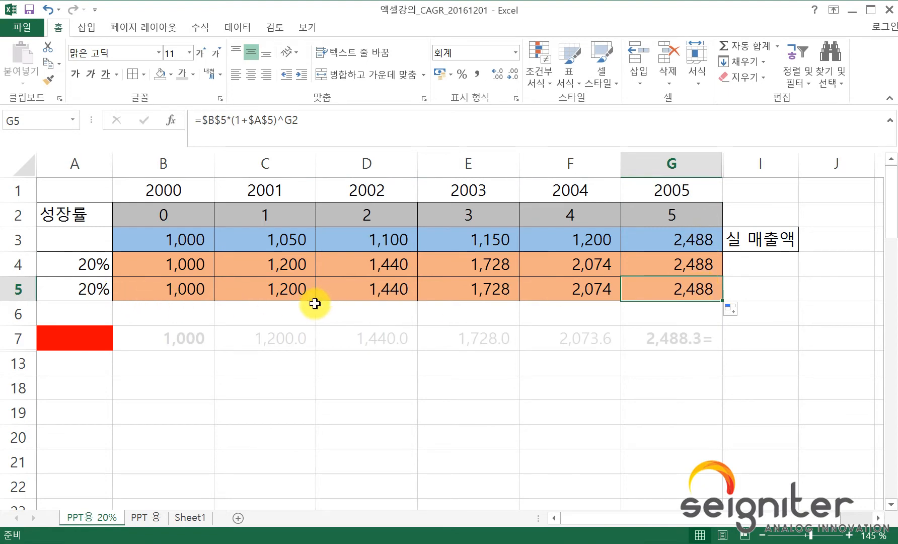
Unhide column H between columns G and I
left_click_drag(730, 165, 703, 165)
right_click(703, 165)
left_click(709, 323)
scroll(683, 328, "down", 1)
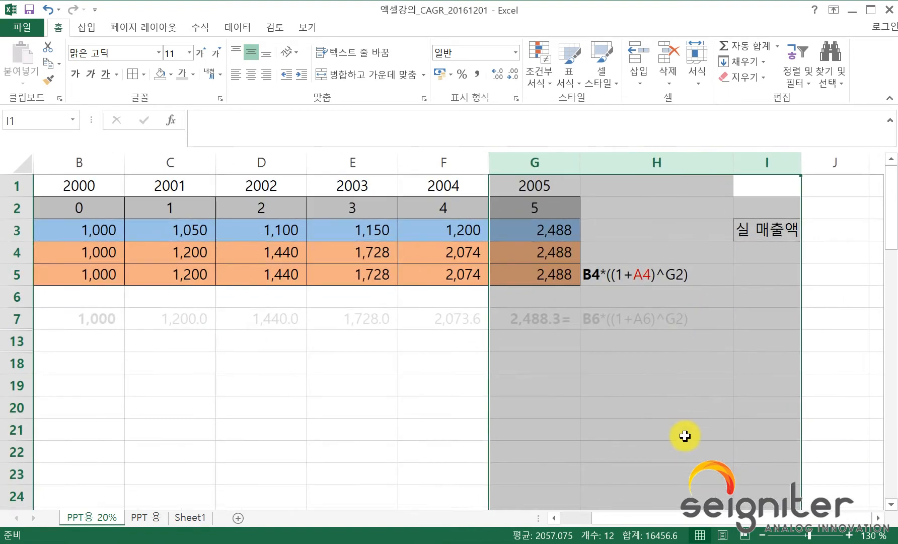
left_click_drag(665, 517, 632, 518)
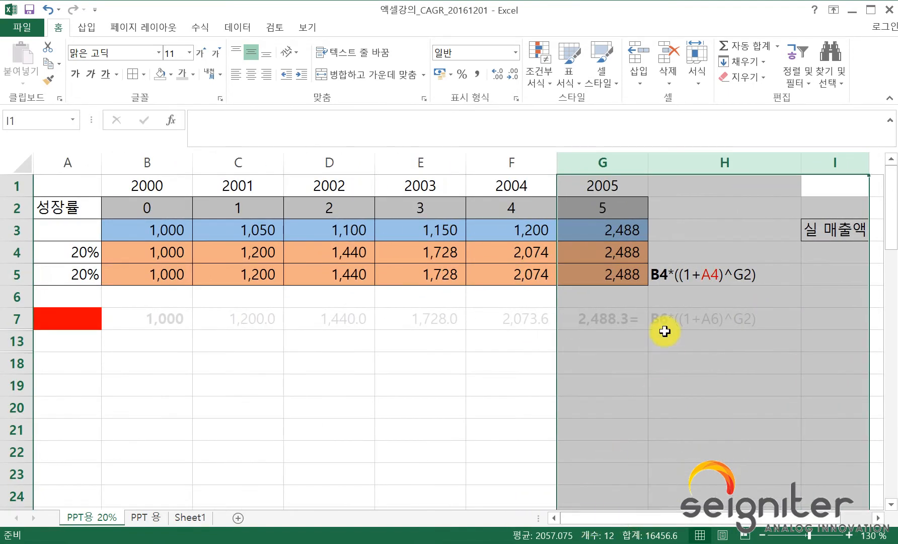
Examine the formula text in H5 against the base value in B4, the period in G2 and the 2005 projections in G4 and G5
left_click(612, 276)
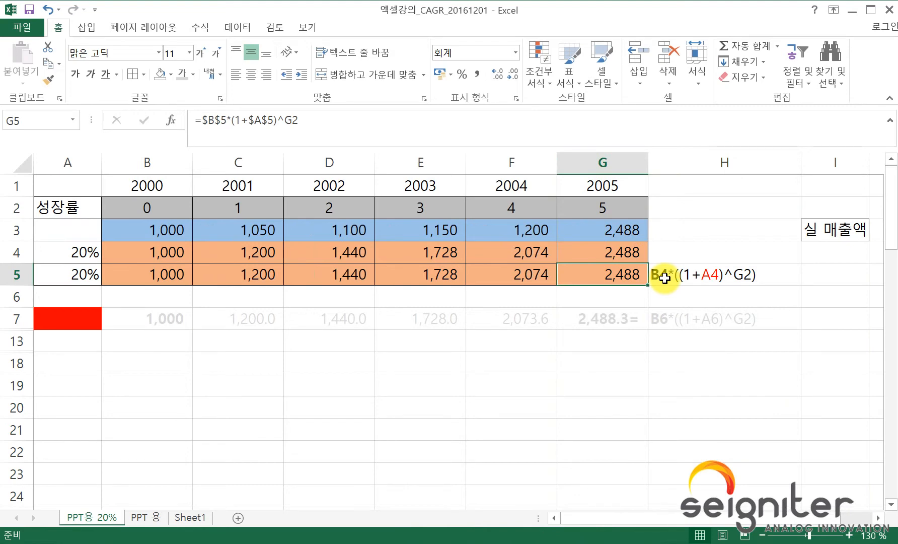
left_click(692, 274)
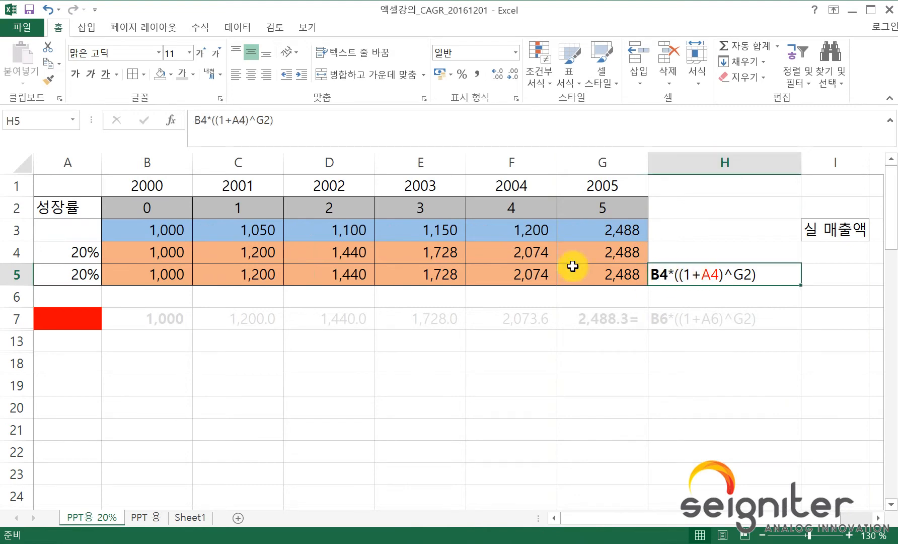
left_click(300, 121)
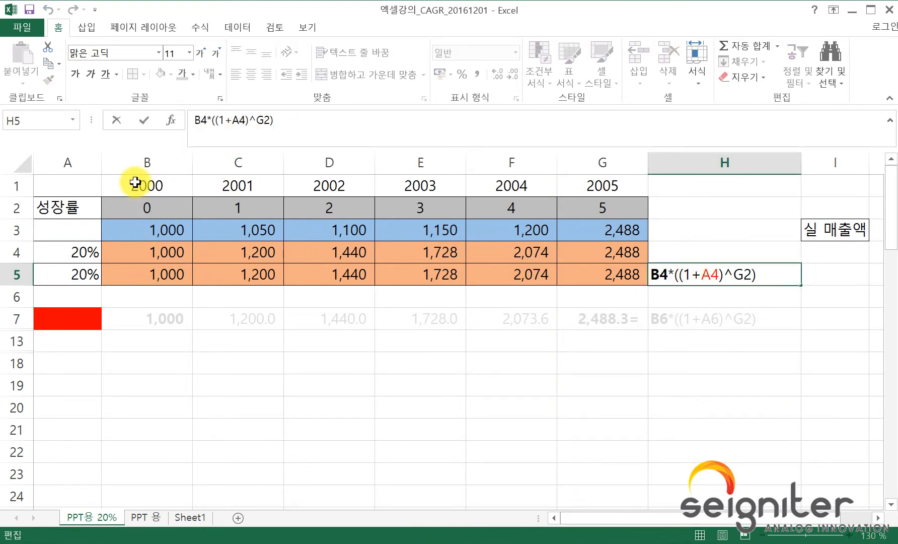
left_click(146, 253)
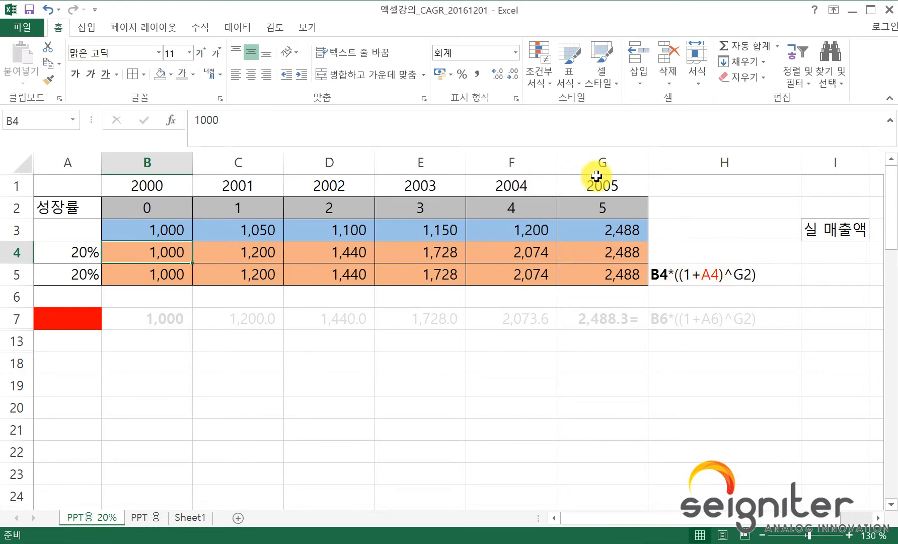
left_click(605, 209)
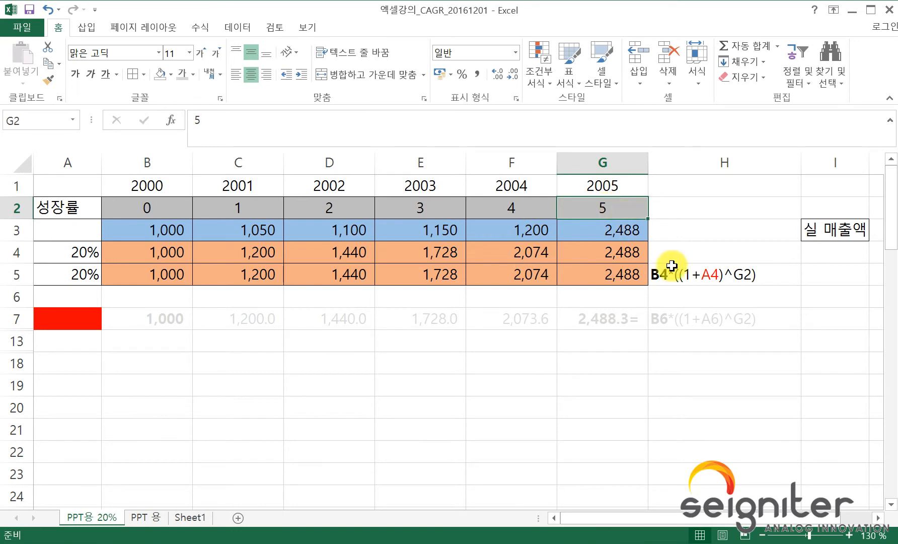
left_click(620, 251)
left_click(620, 276)
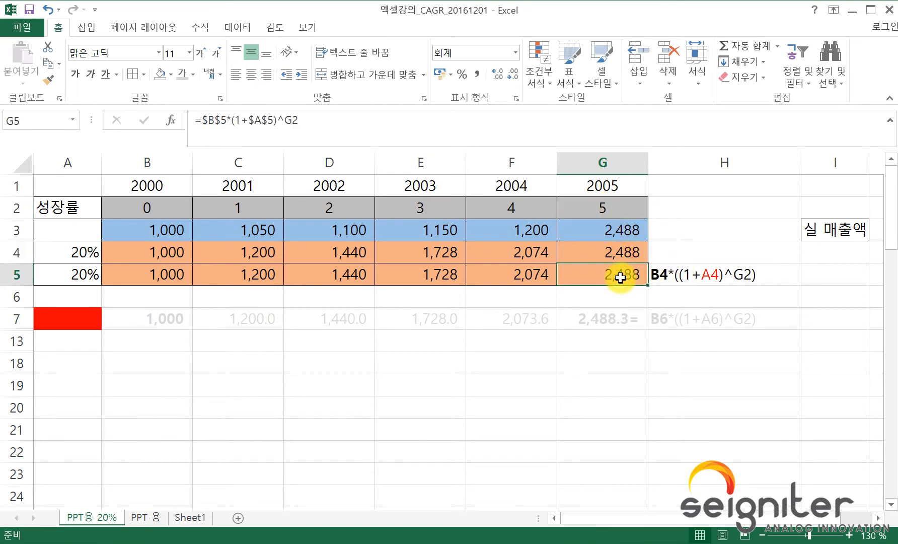
left_click(620, 252)
left_click(620, 274)
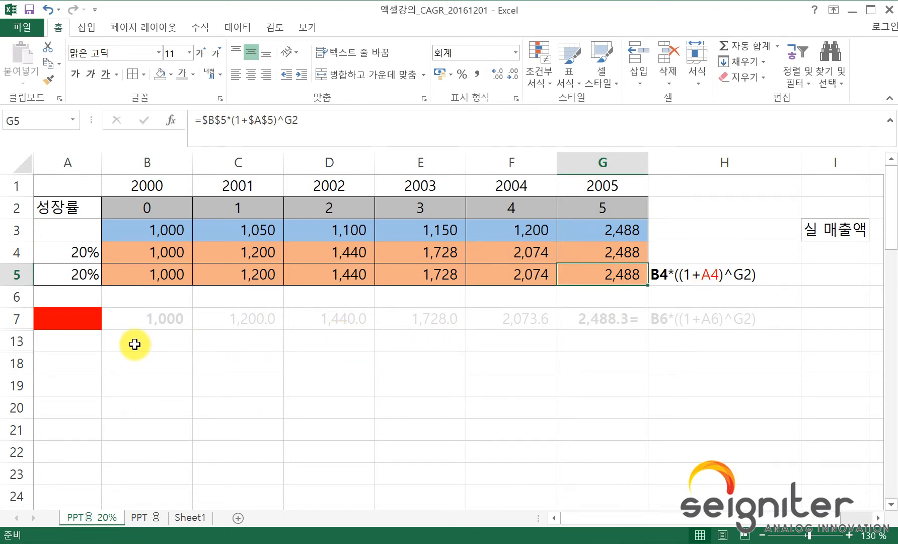
Unhide the rows between rows 7 and 13
left_click_drag(18, 319, 20, 334)
double_click(19, 334)
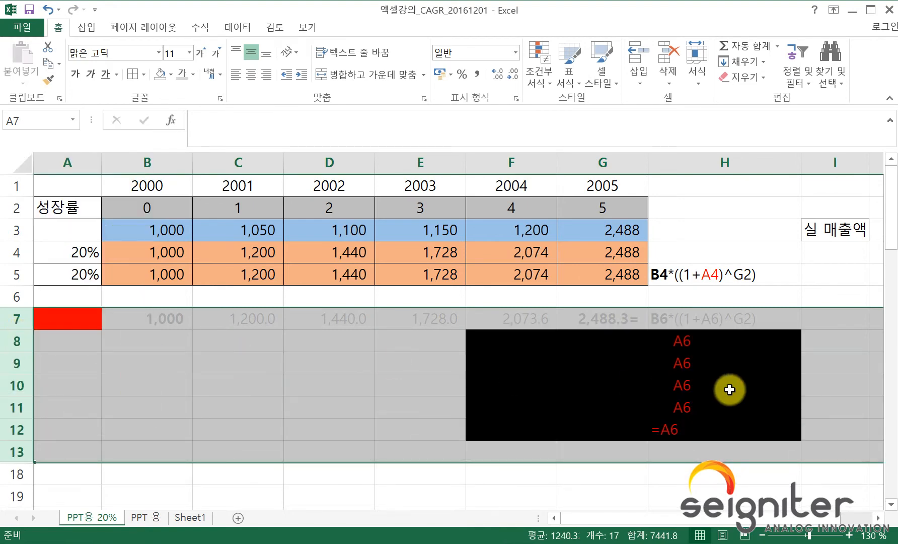
left_click(751, 385)
Set the font color of B7:H7 to automatic black
left_click_drag(132, 316, 720, 317)
left_click(193, 76)
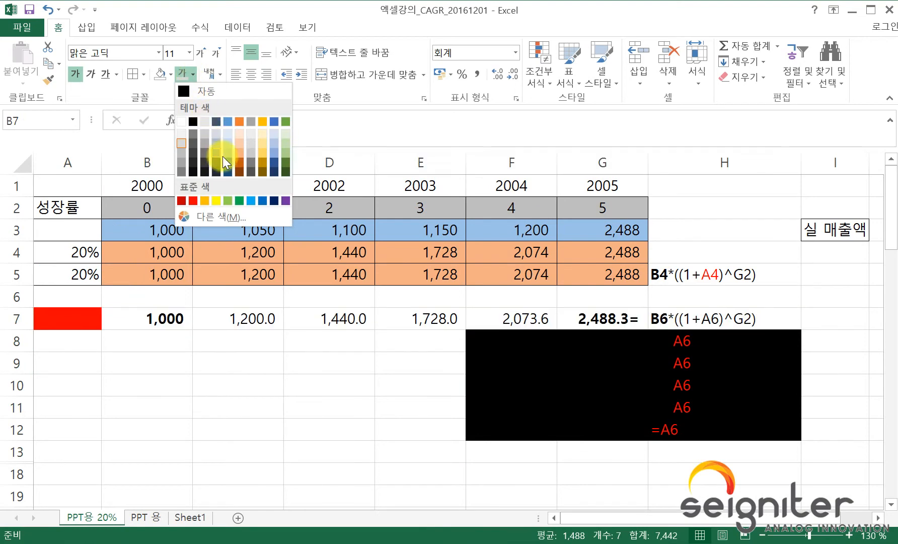
left_click(186, 92)
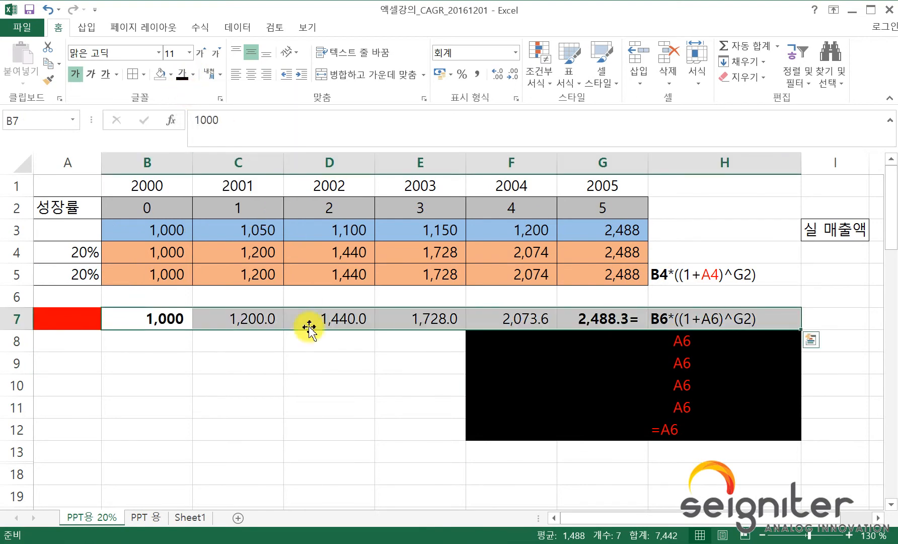
left_click(310, 358)
left_click(703, 316)
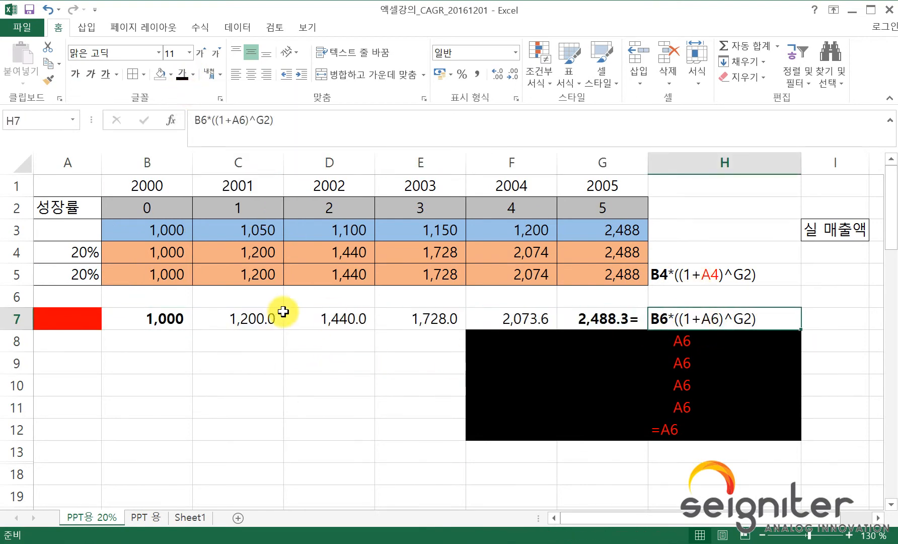
left_click(154, 316)
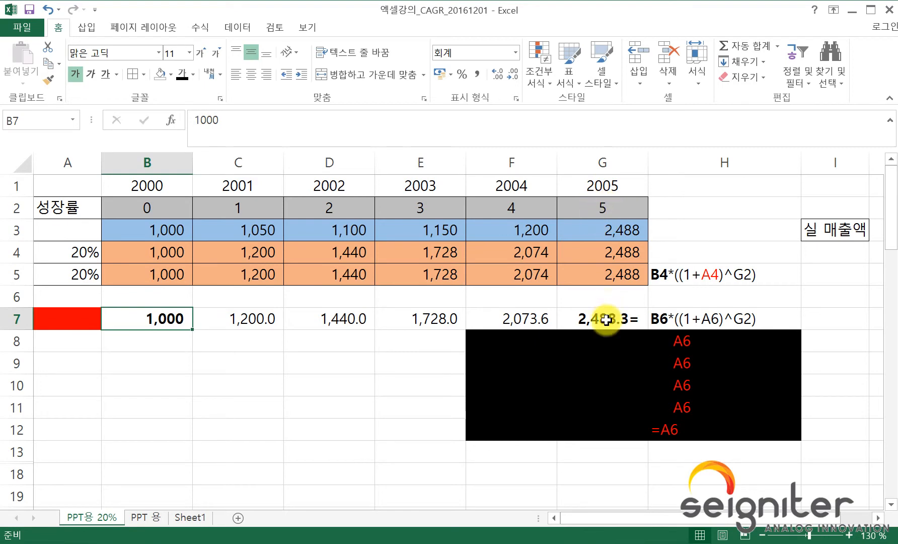
Remove the black fill from F8:H8 and F9:H9 to reveal the first two derivation lines
left_click_drag(503, 340, 745, 340)
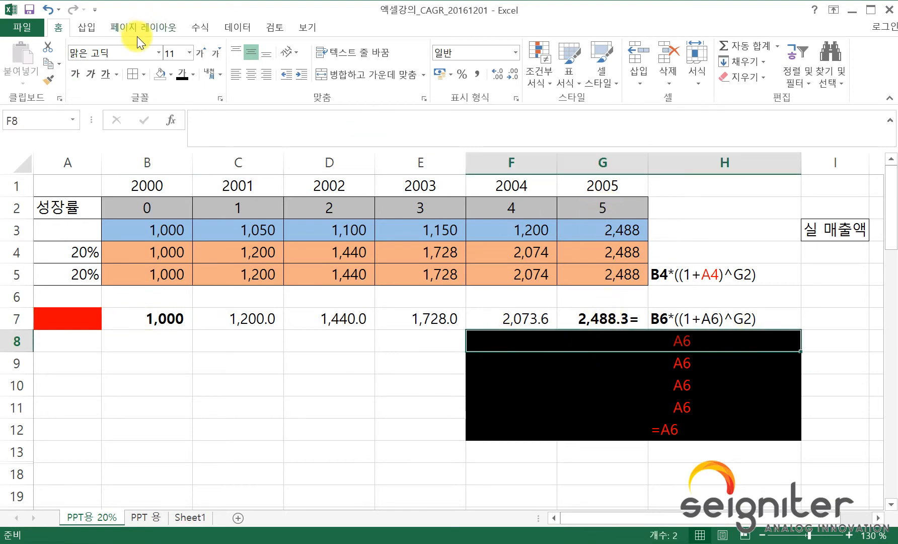
left_click(161, 75)
left_click(598, 378)
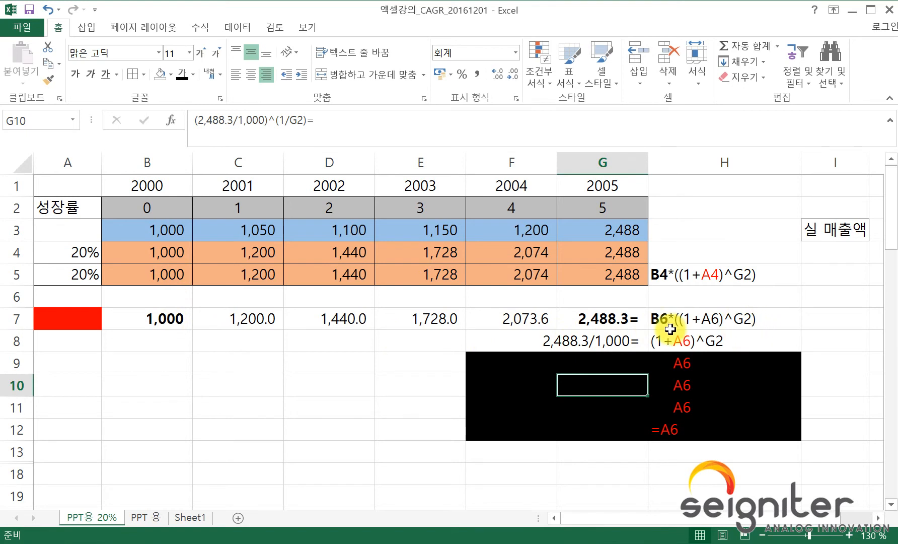
left_click(688, 343)
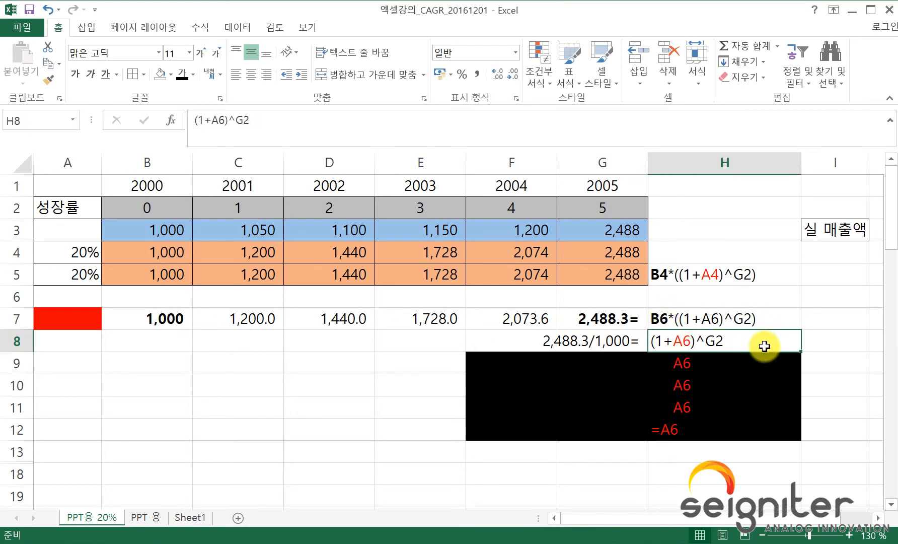
left_click_drag(496, 363, 736, 360)
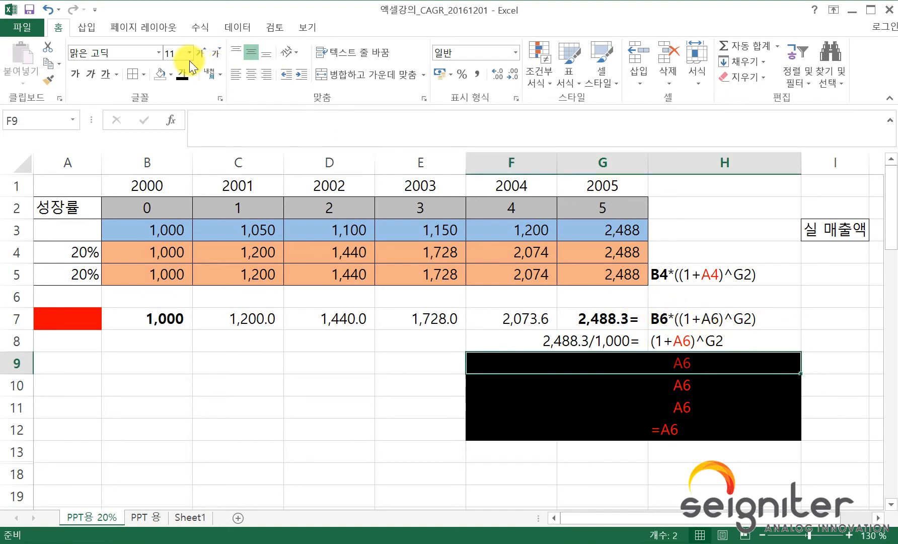
left_click(157, 74)
left_click(535, 474)
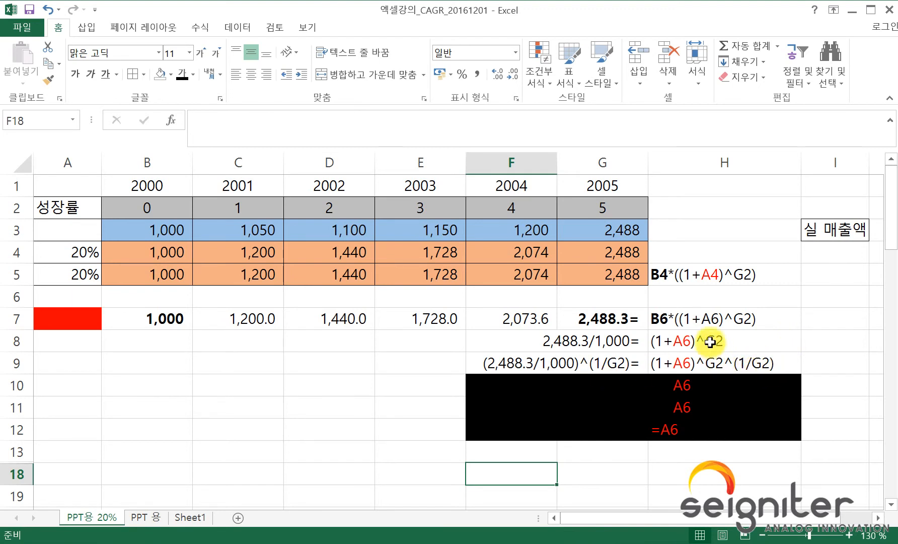
Remove the black fill from F10:H10 and F11:H11 to reveal the following two derivation lines
left_click(528, 385)
left_click_drag(528, 386, 725, 384)
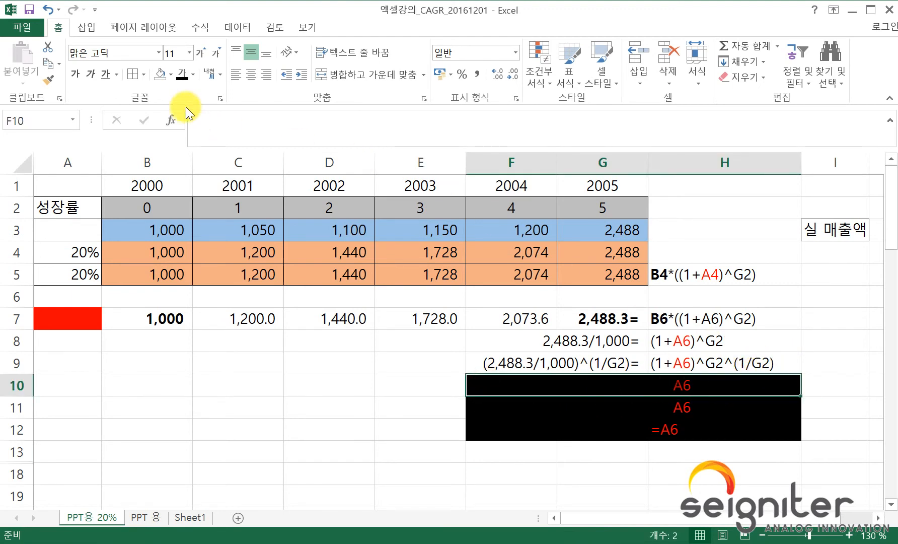
left_click(160, 73)
left_click(691, 453)
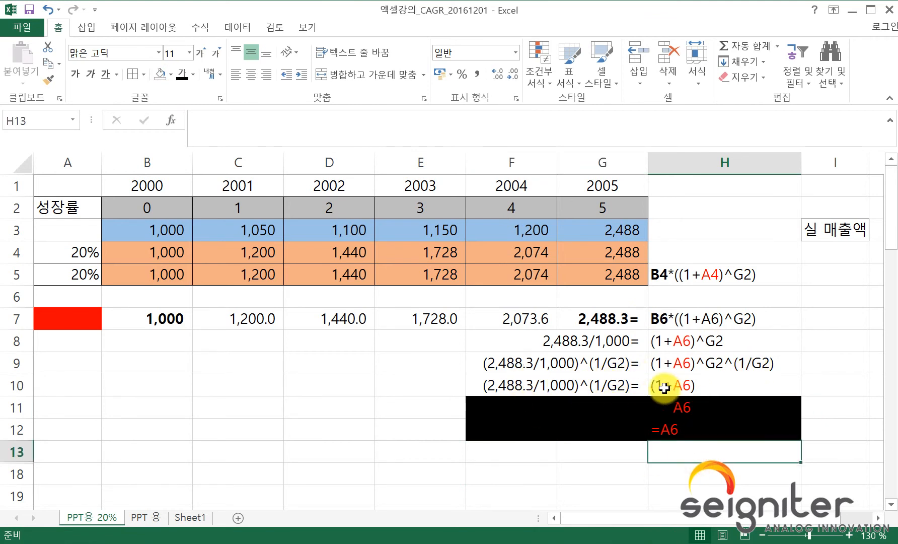
left_click_drag(511, 403, 764, 403)
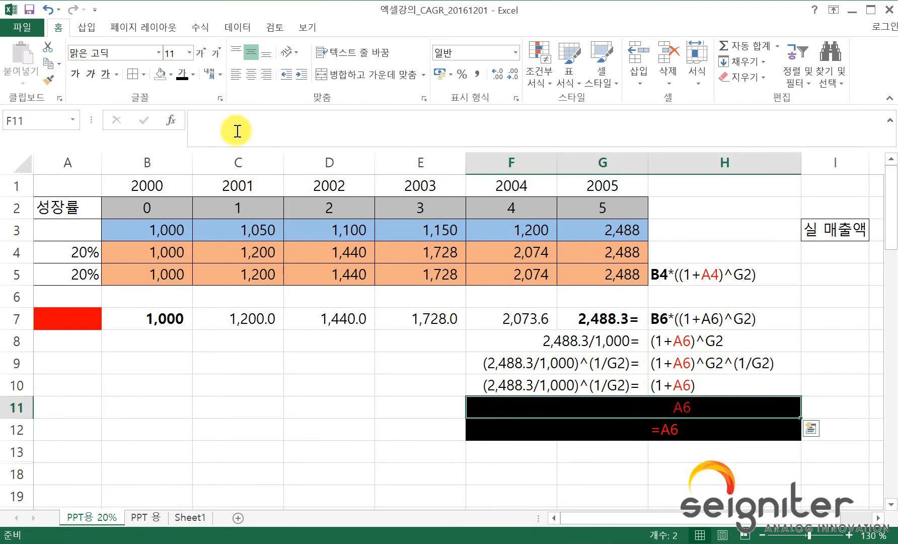
left_click(160, 74)
left_click(591, 477)
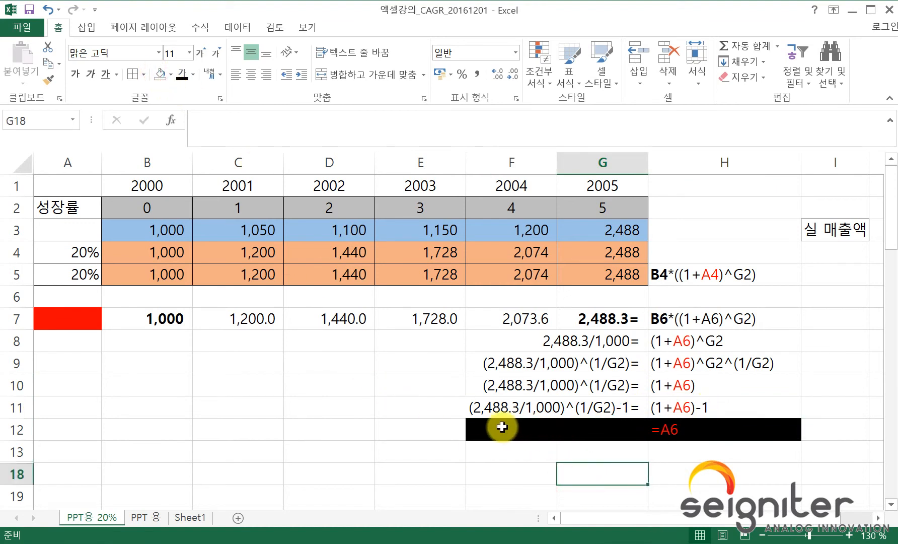
Remove the black fill from F12:H12 to reveal the derived growth rate line
left_click_drag(498, 429, 739, 431)
left_click(161, 74)
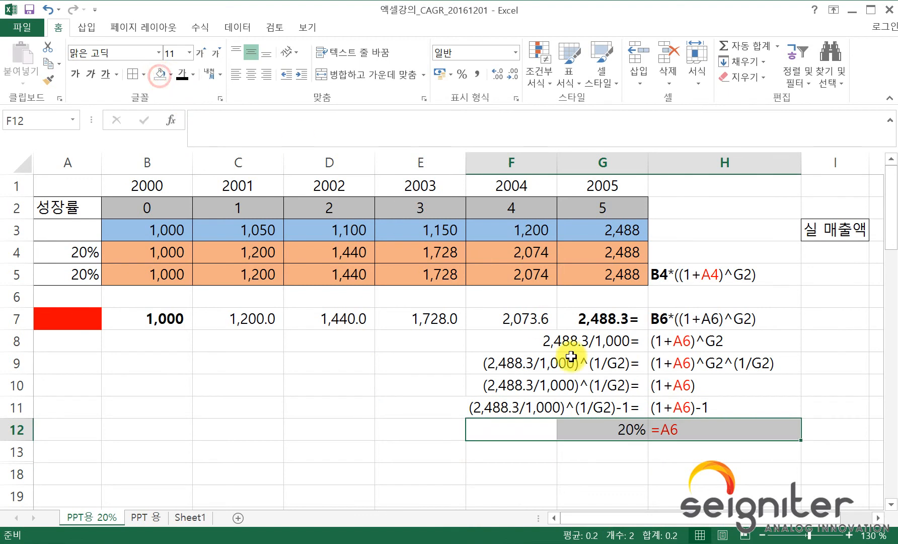
left_click(599, 474)
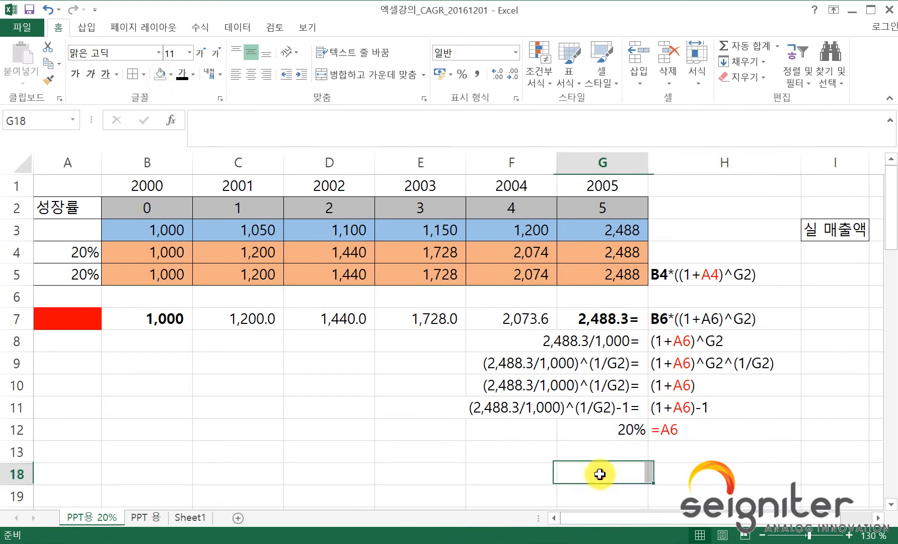
left_click(603, 447)
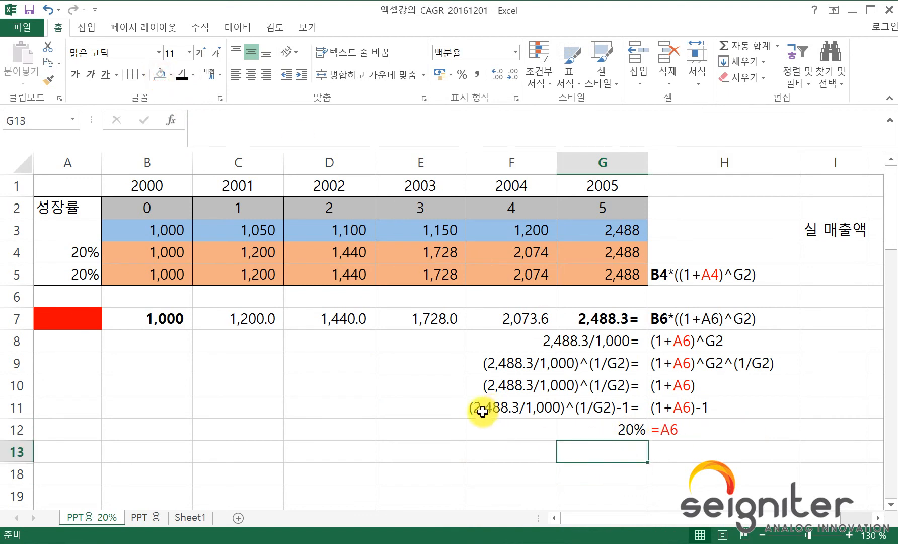
Enter the CAGR formula =(G5/B5)^(1/G2)-1 in cell G13
type("=(")
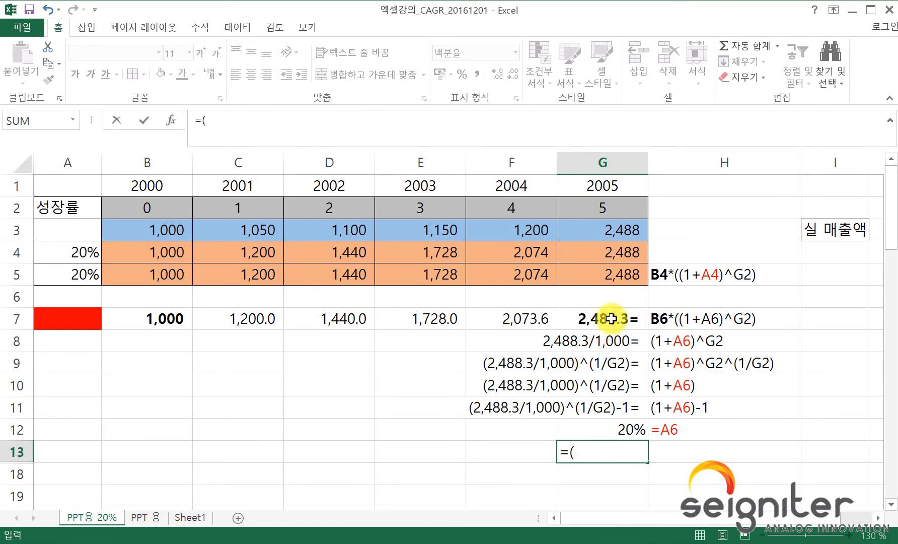
left_click(617, 272)
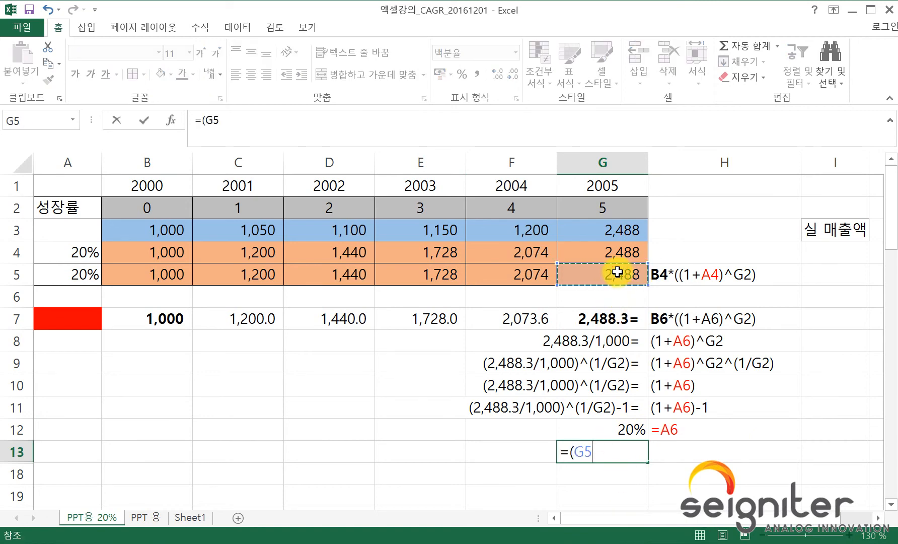
type("/")
left_click(167, 274)
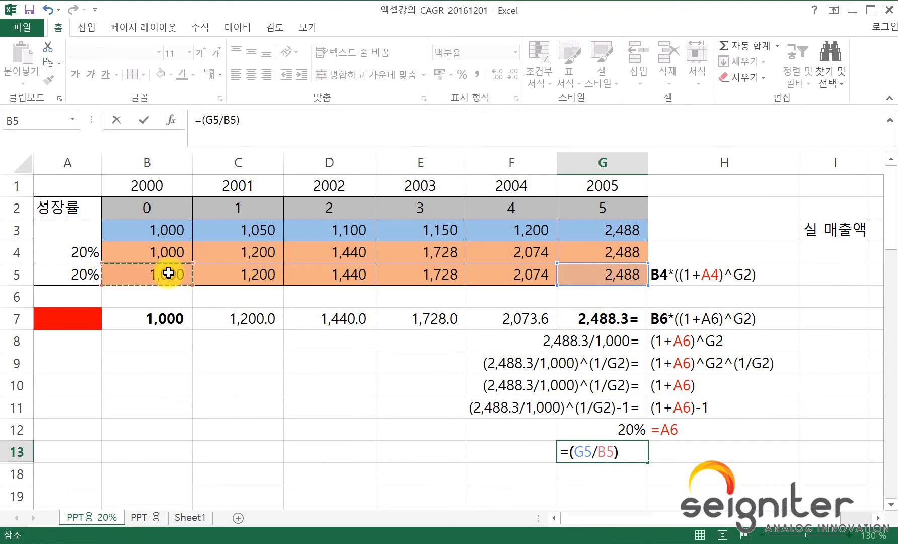
type(")")
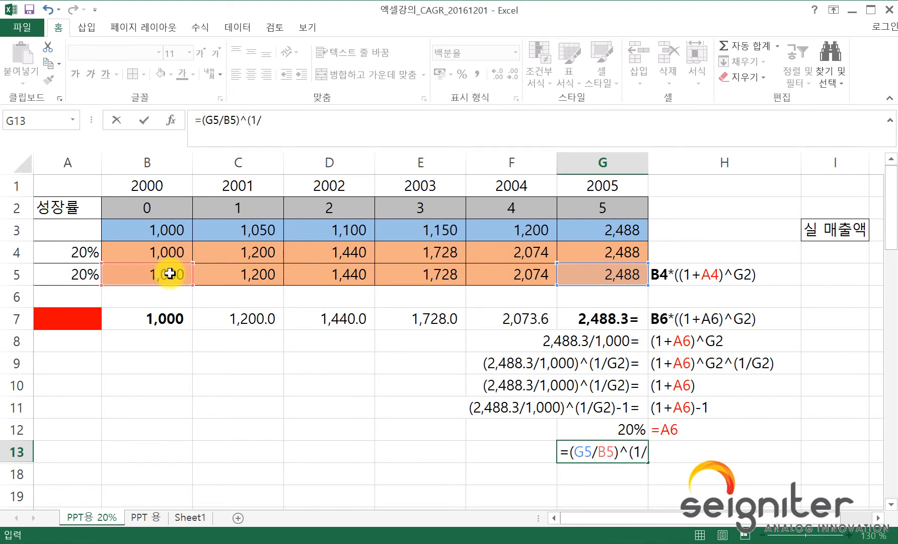
left_click(593, 207)
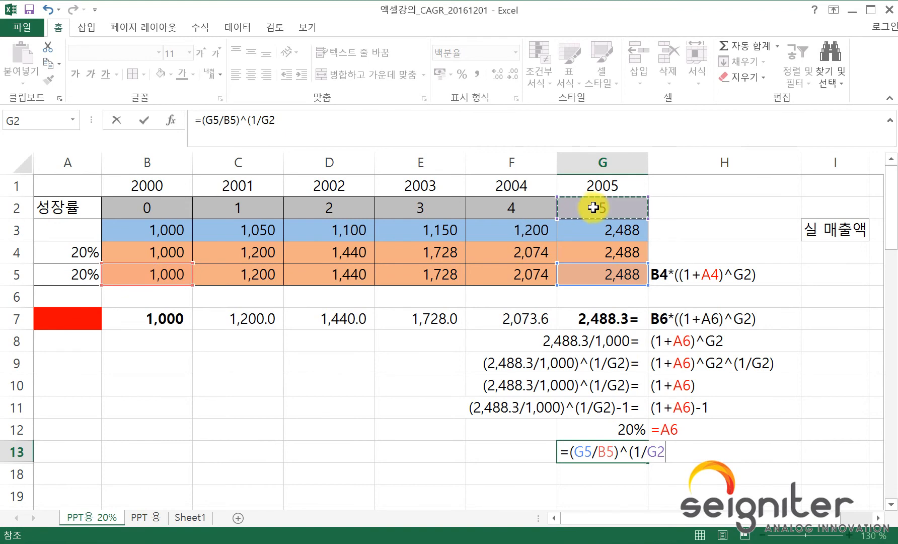
type(")-")
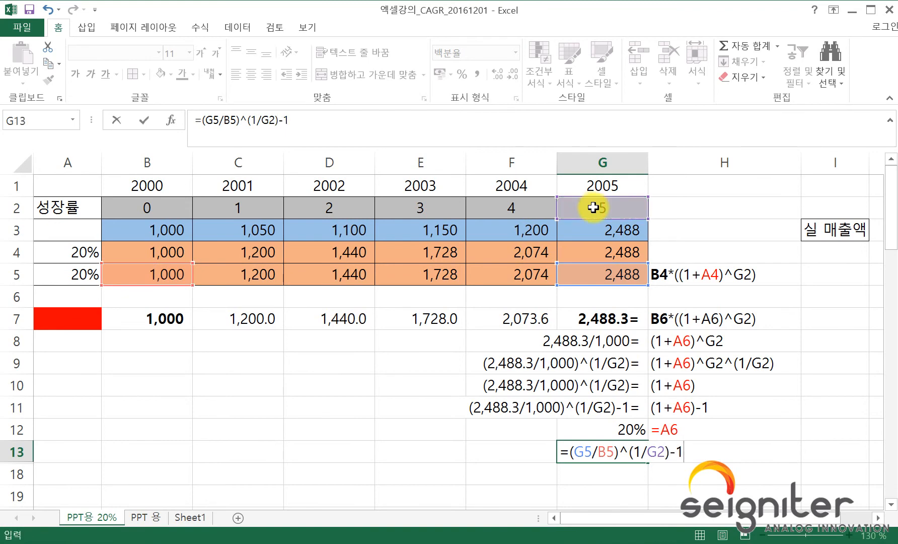
type("1")
key("Return")
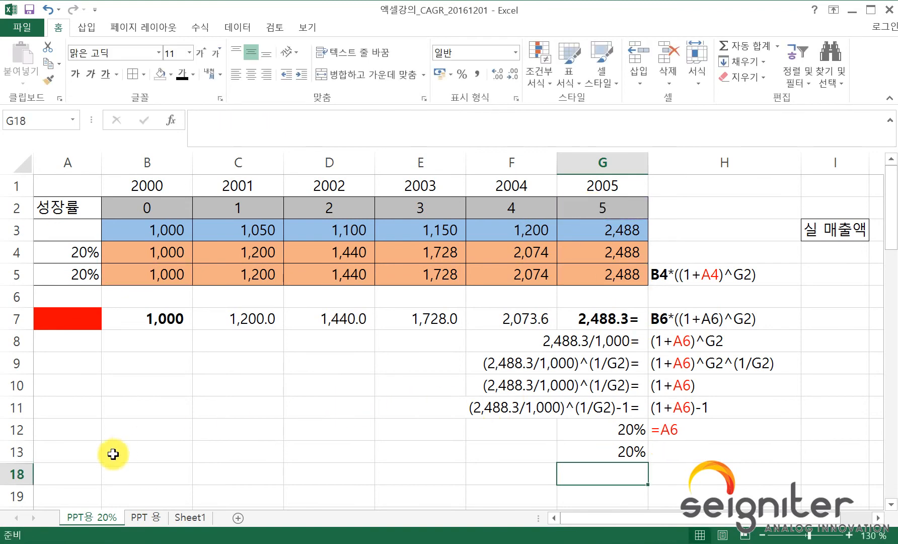
Unhide the hidden rows 14 to 17 between rows 13 and 18
left_click_drag(21, 451, 20, 470)
right_click(16, 453)
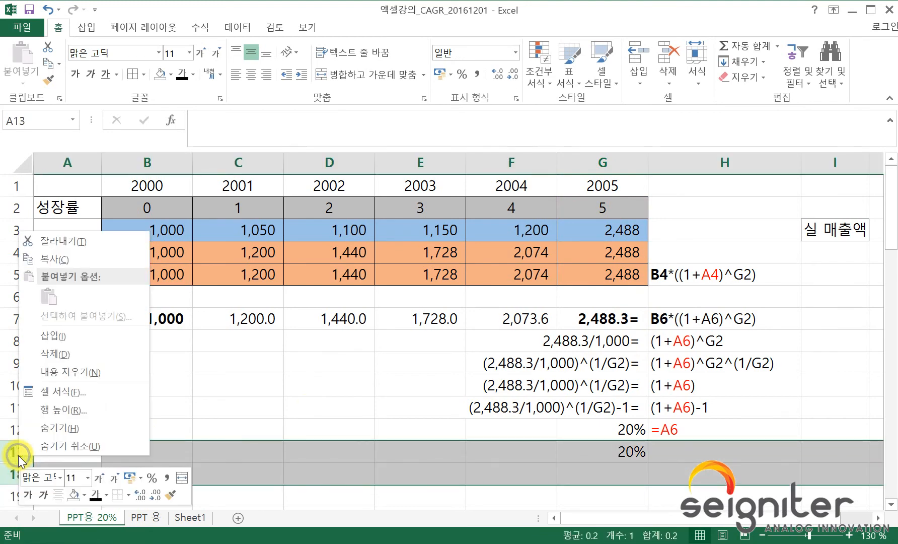
left_click(68, 454)
scroll(353, 455, "down", 2)
left_click(527, 367)
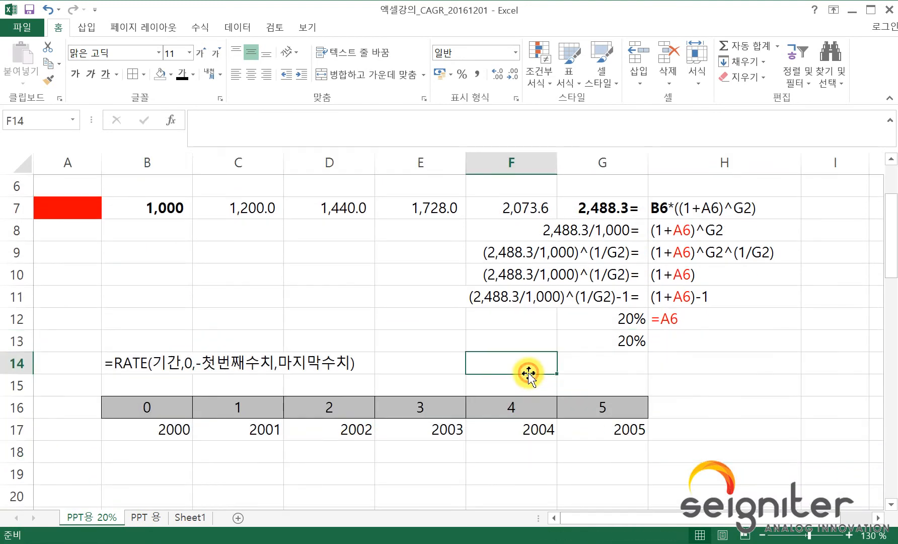
Following the RATE syntax note in B14, enter =RATE(5,0,-B7,G5) in cell G14 to calculate the growth rate
left_click(112, 363)
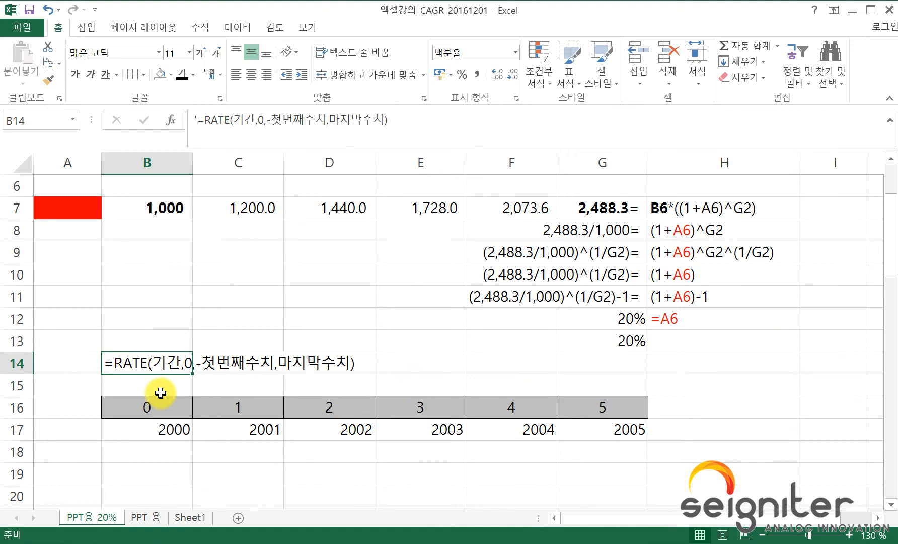
left_click(132, 381)
left_click(121, 363)
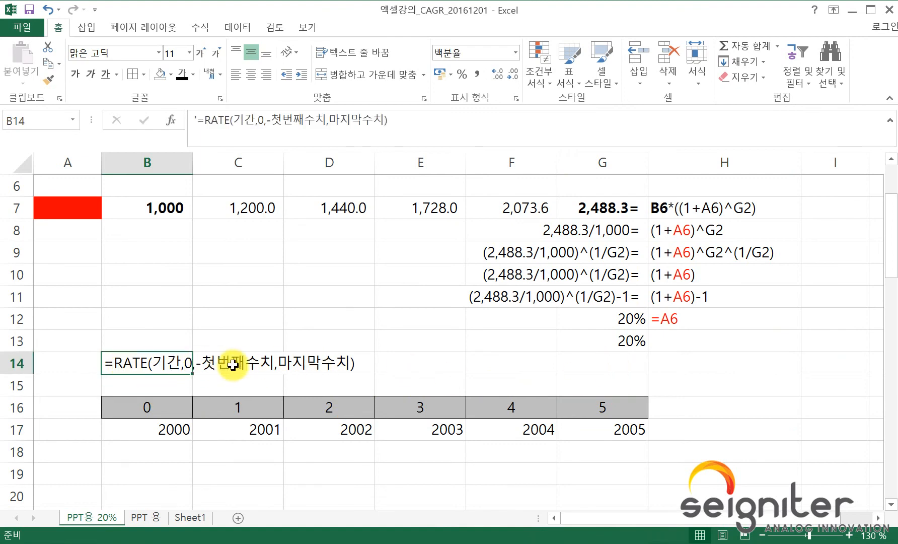
scroll(237, 365, "up", 2)
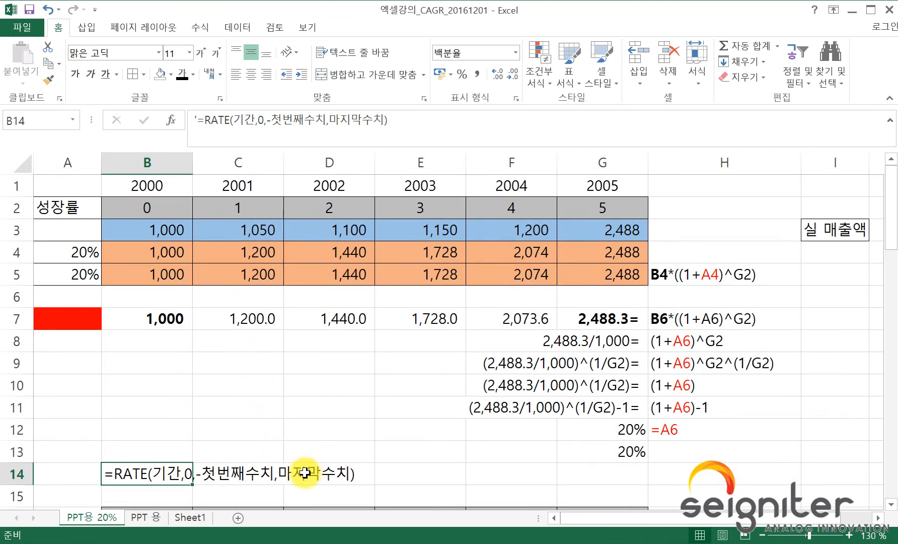
left_click(576, 469)
type("=")
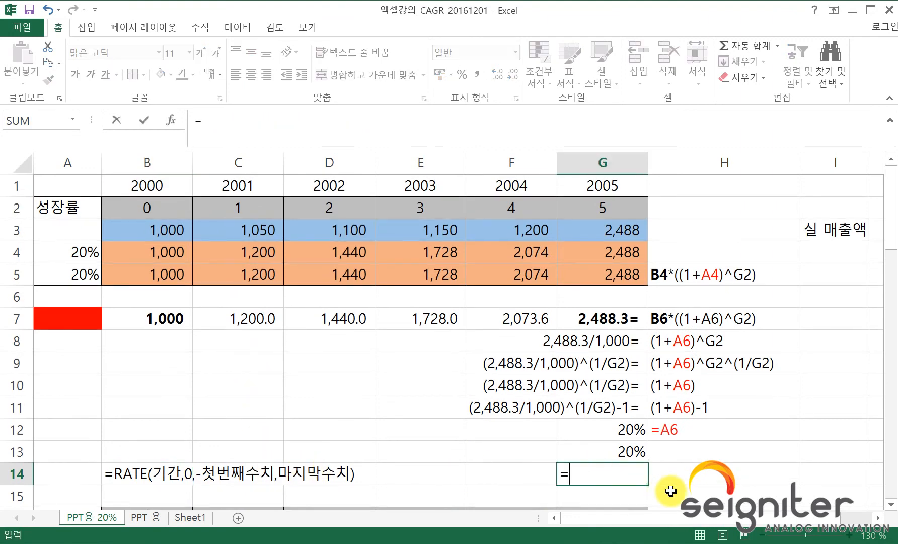
type("rate(")
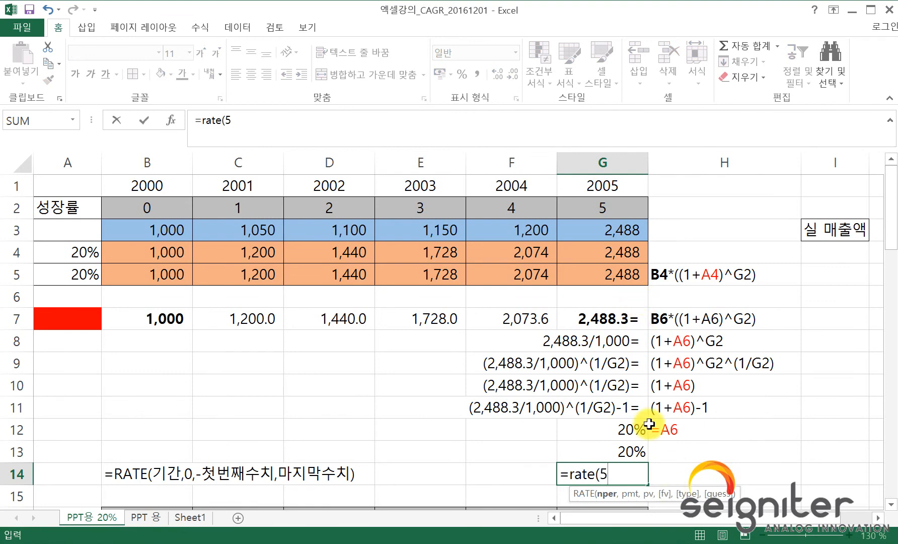
type("5,0,-")
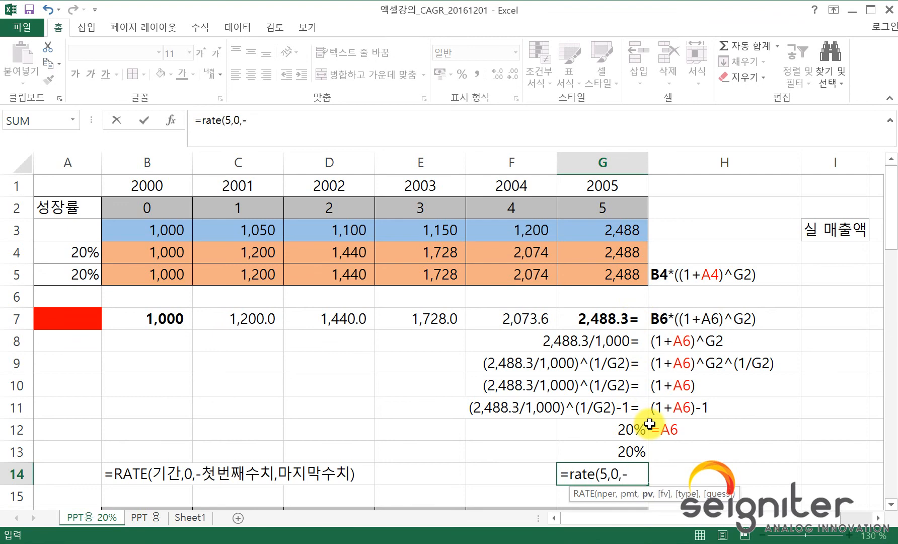
left_click(167, 318)
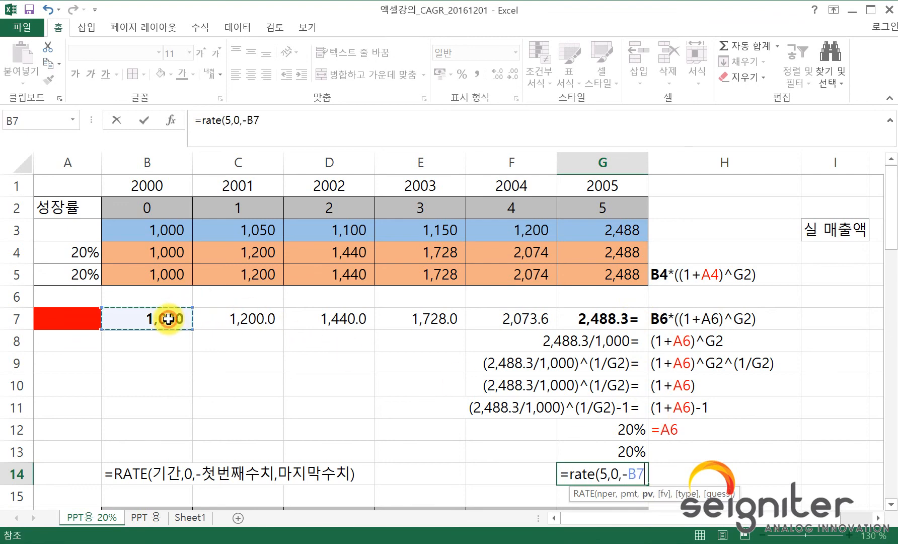
type(",")
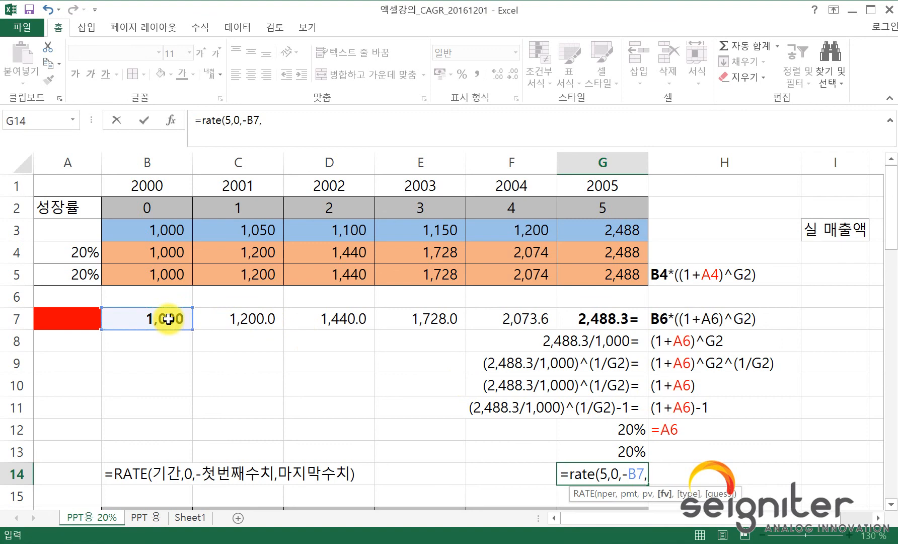
left_click(600, 280)
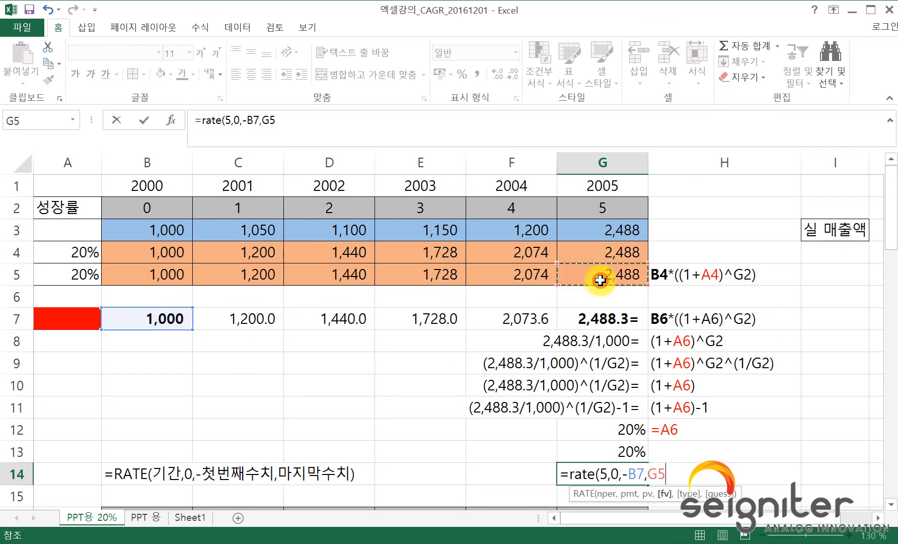
type(")")
key("Return")
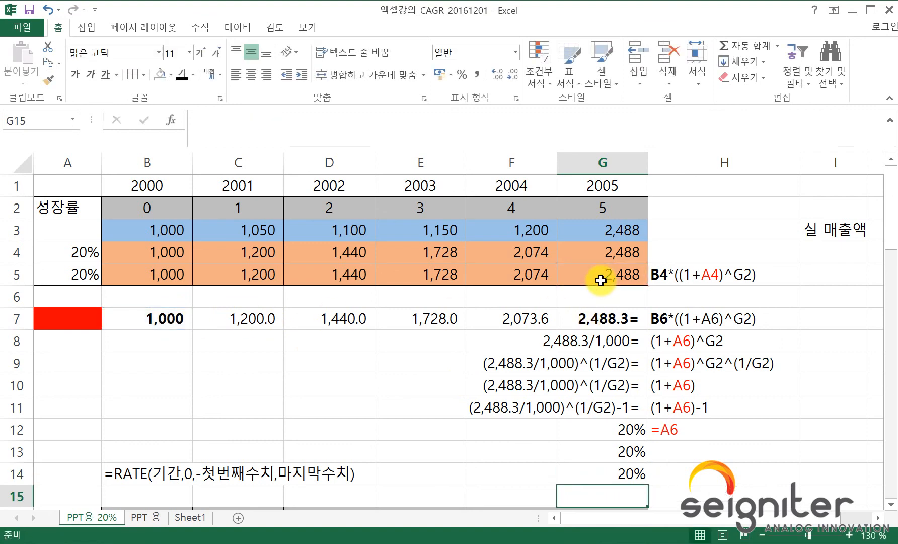
scroll(652, 415, "down", 2)
scroll(650, 414, "down", 2)
scroll(651, 413, "up", 2)
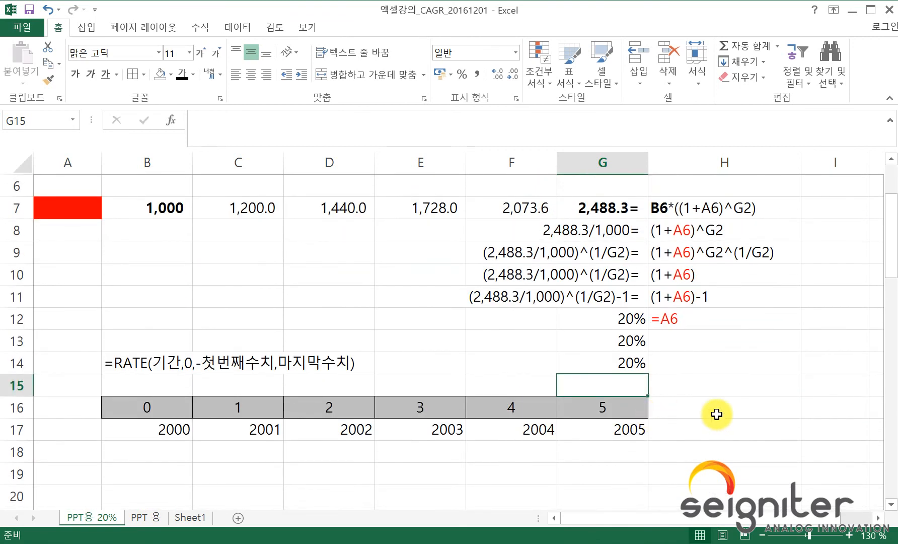
scroll(716, 414, "up", 2)
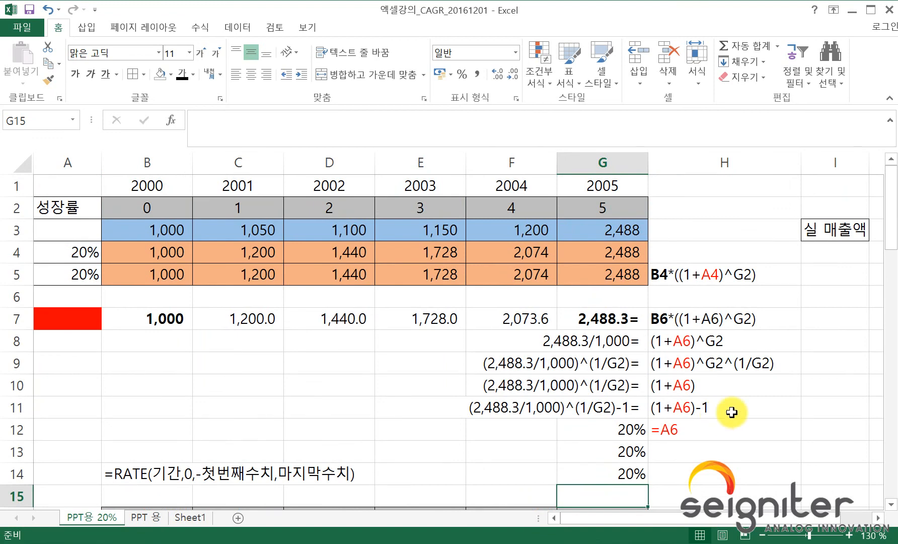
scroll(720, 418, "down", 2)
scroll(735, 410, "up", 2)
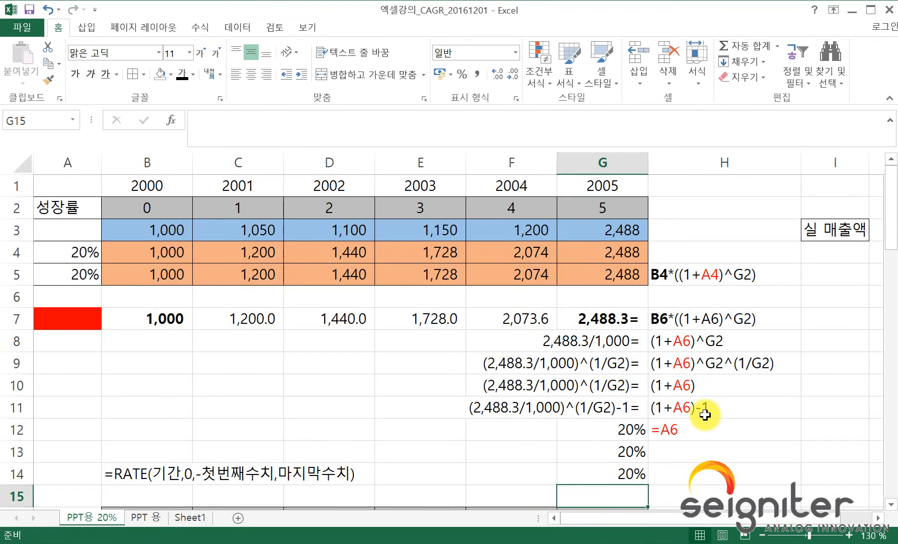